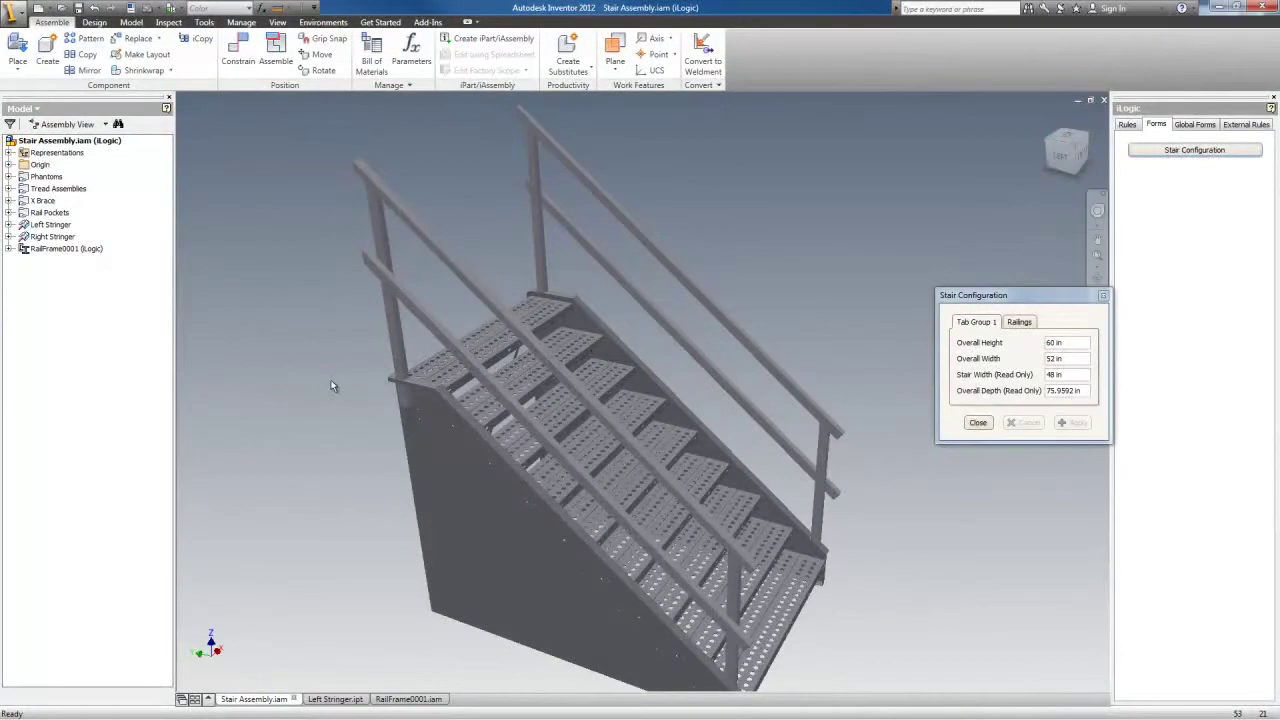
Step: Open the stair assembly's iLogic rule and review its code from the railing and width limits through the tread and parameter statements
middle_click_drag(331, 381, 331, 386, "shift")
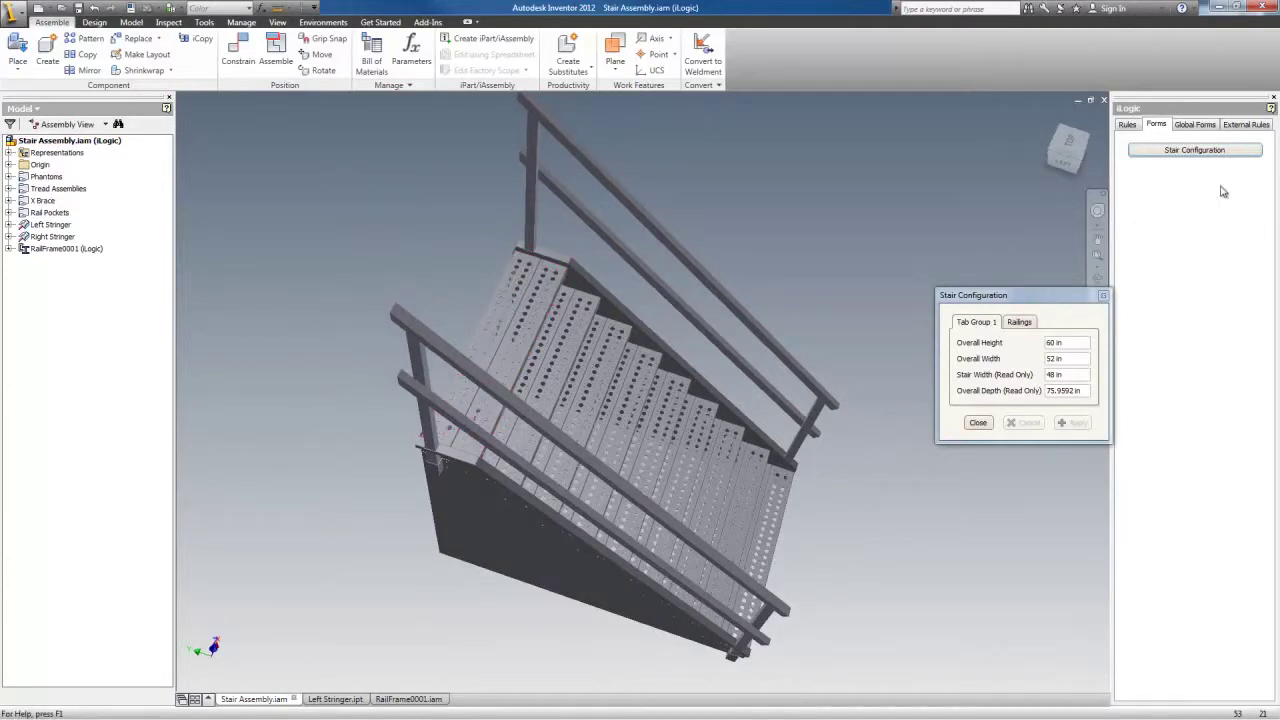
left_click(1128, 125)
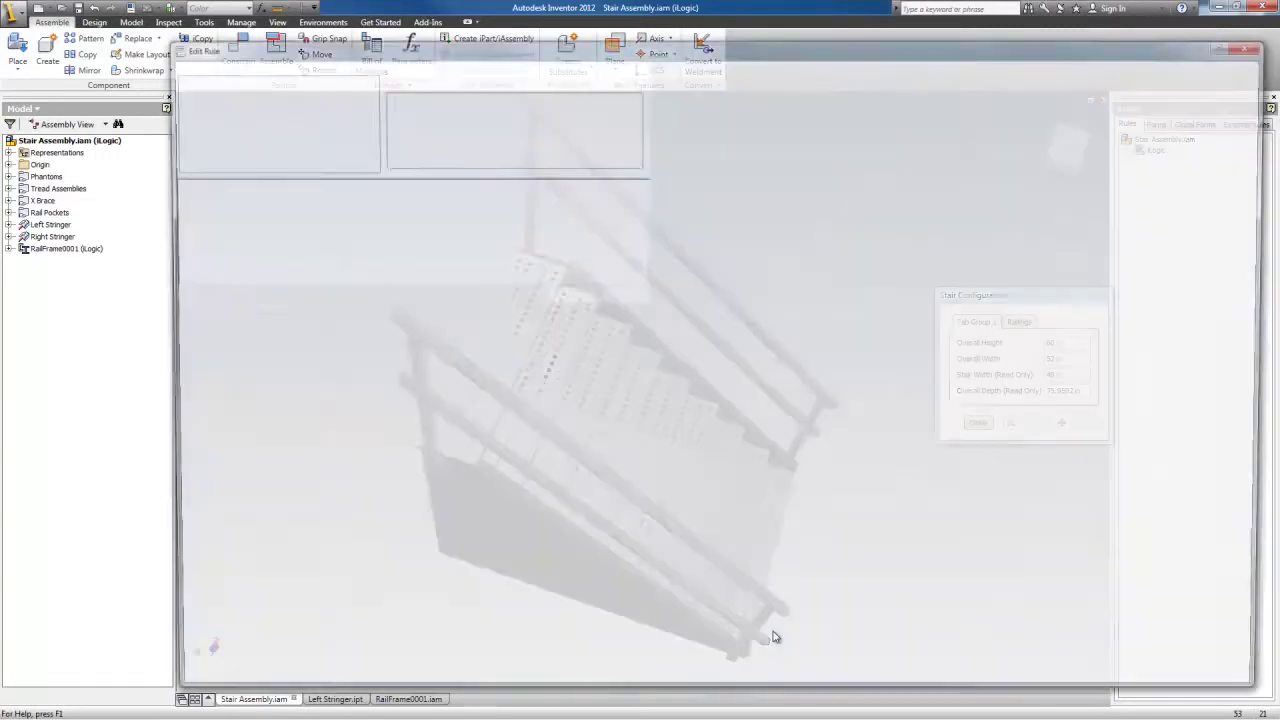
scroll(570, 522, "down", 7)
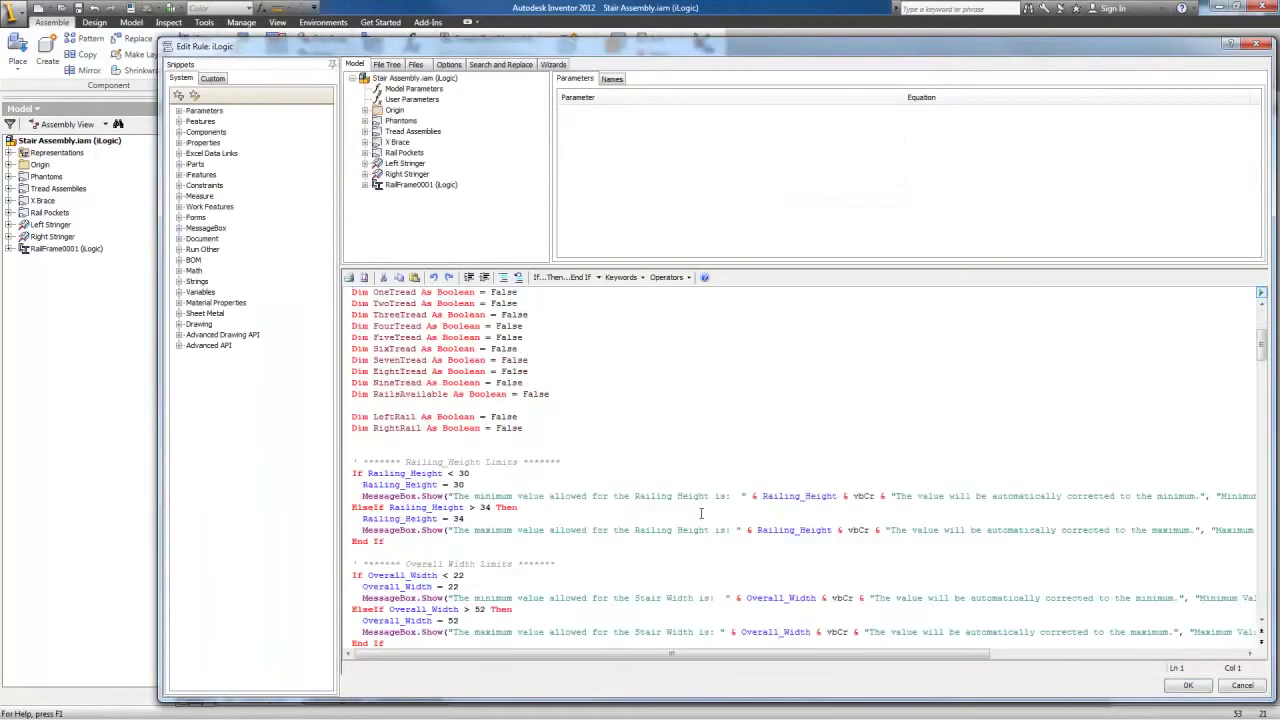
scroll(700, 514, "up", 7)
scroll(685, 614, "down", 7)
scroll(685, 614, "down", 15)
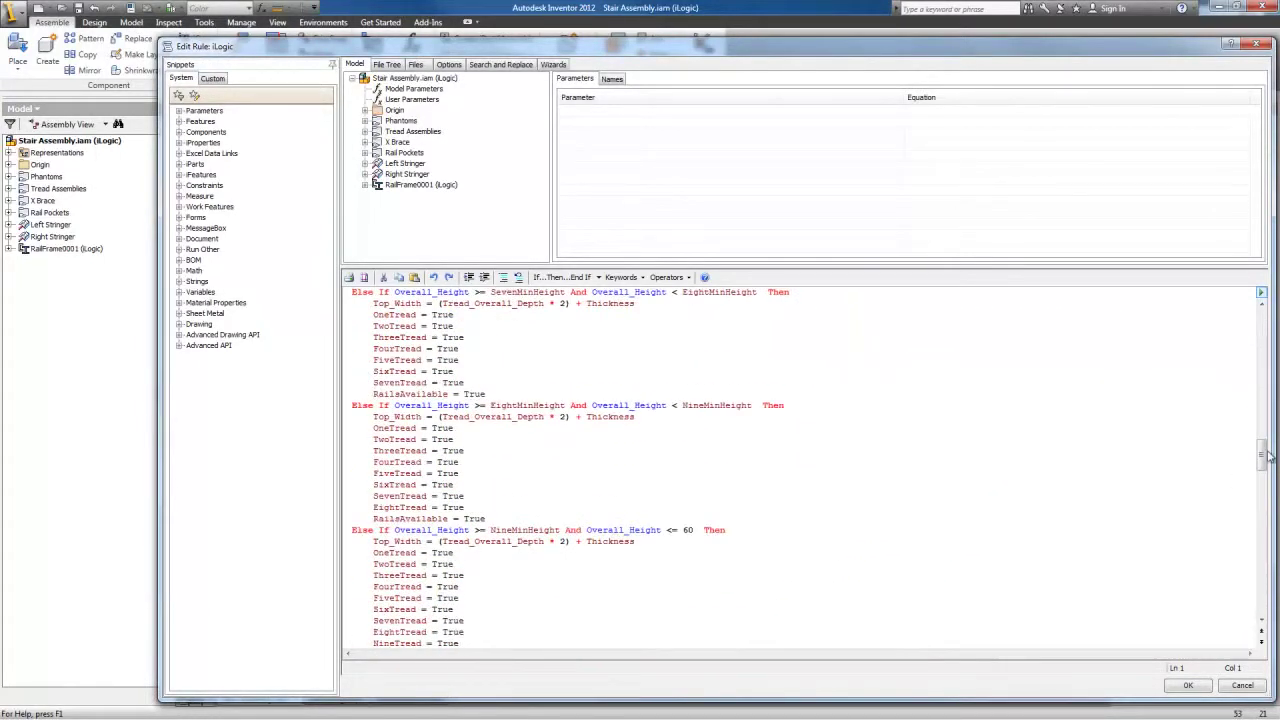
left_click_drag(1264, 456, 1268, 620)
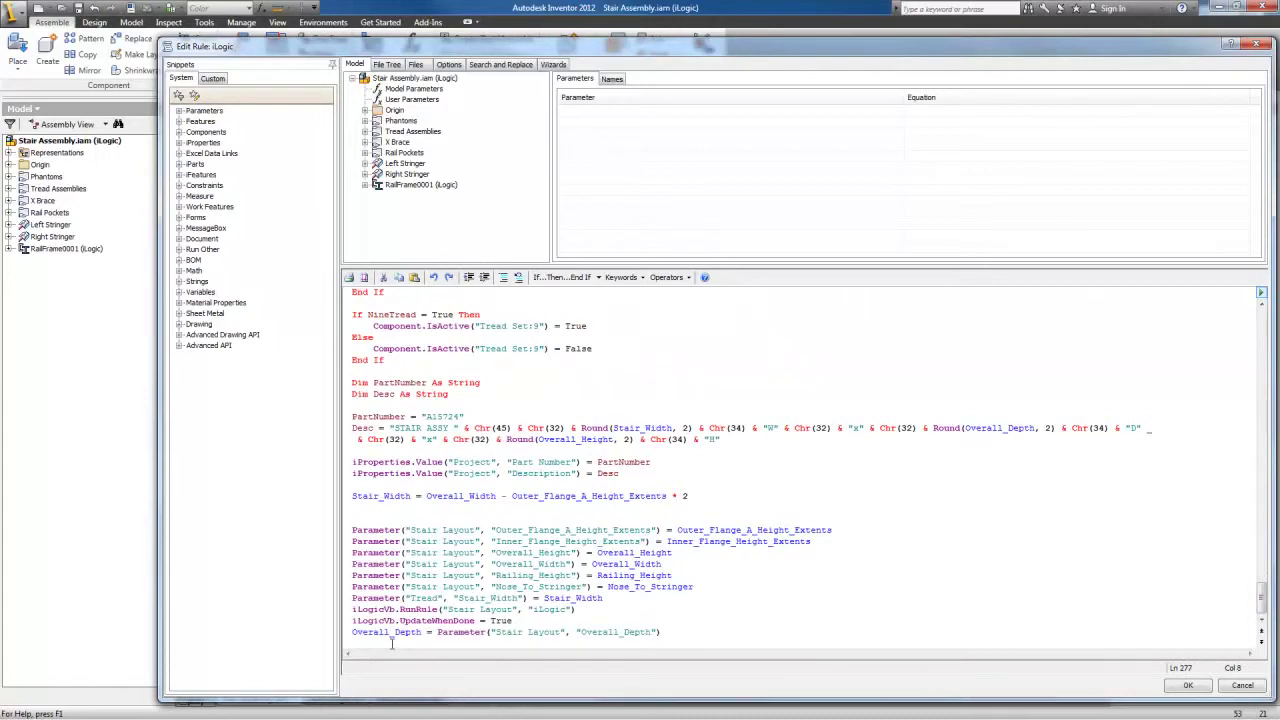
left_click(1257, 45)
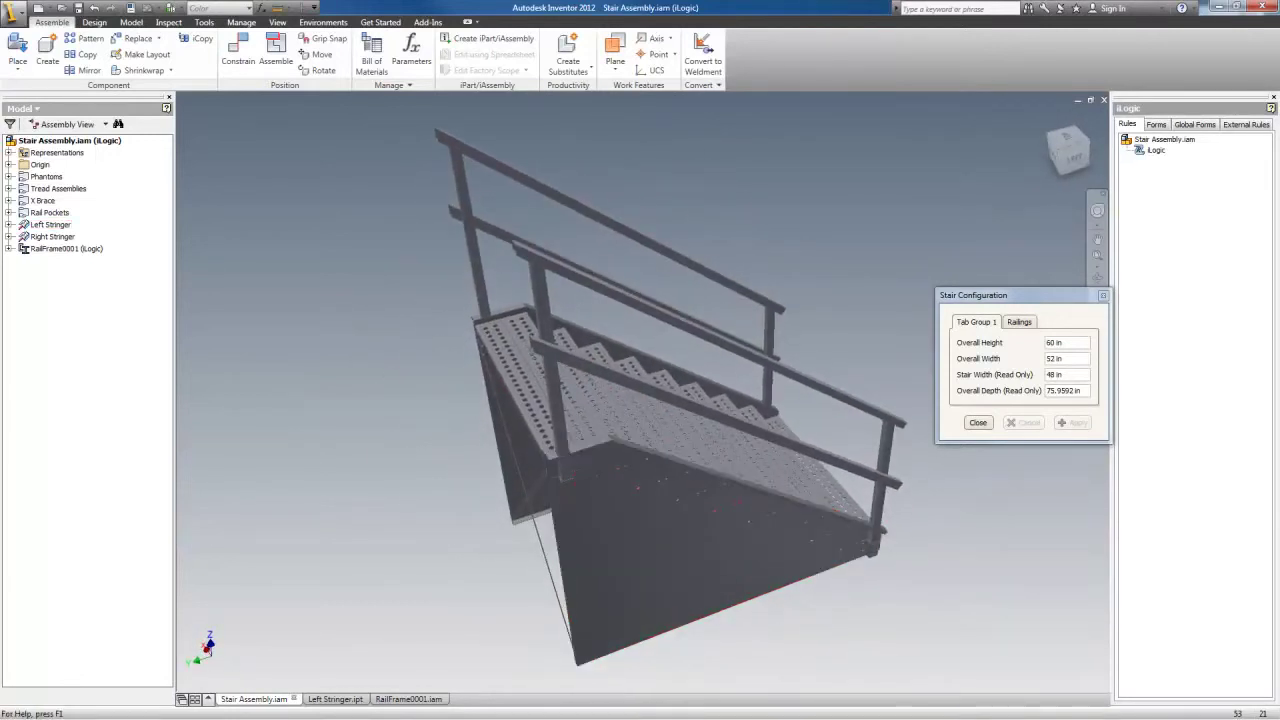
Step: Open the left stringer part and inspect its sheet metal flat pattern, including the punched holes and bend lines
left_click(333, 699)
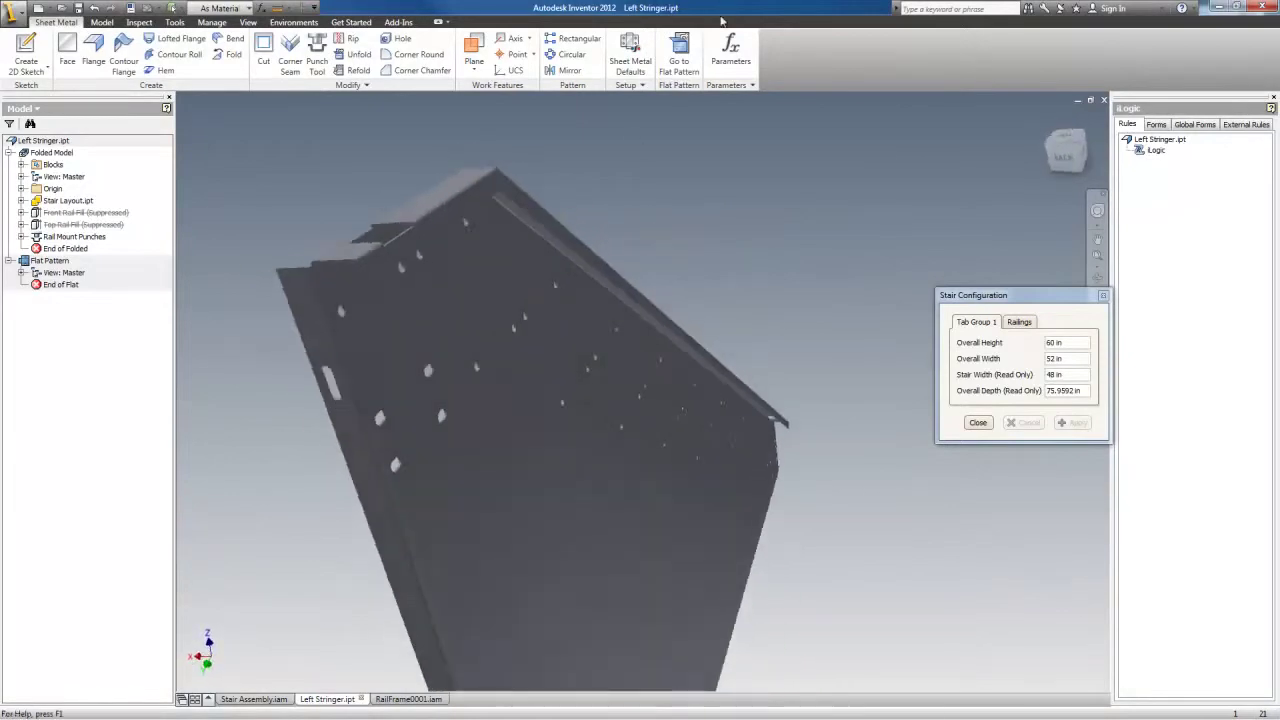
left_click(679, 62)
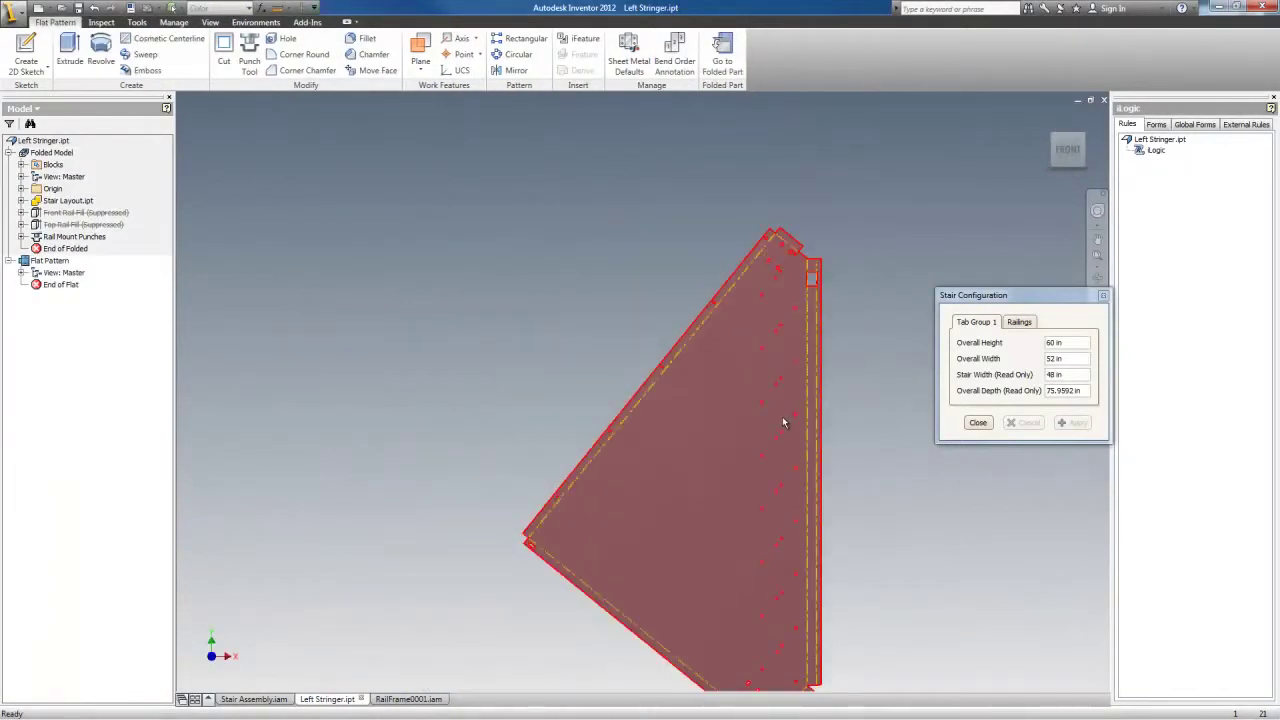
scroll(787, 466, "up", 8)
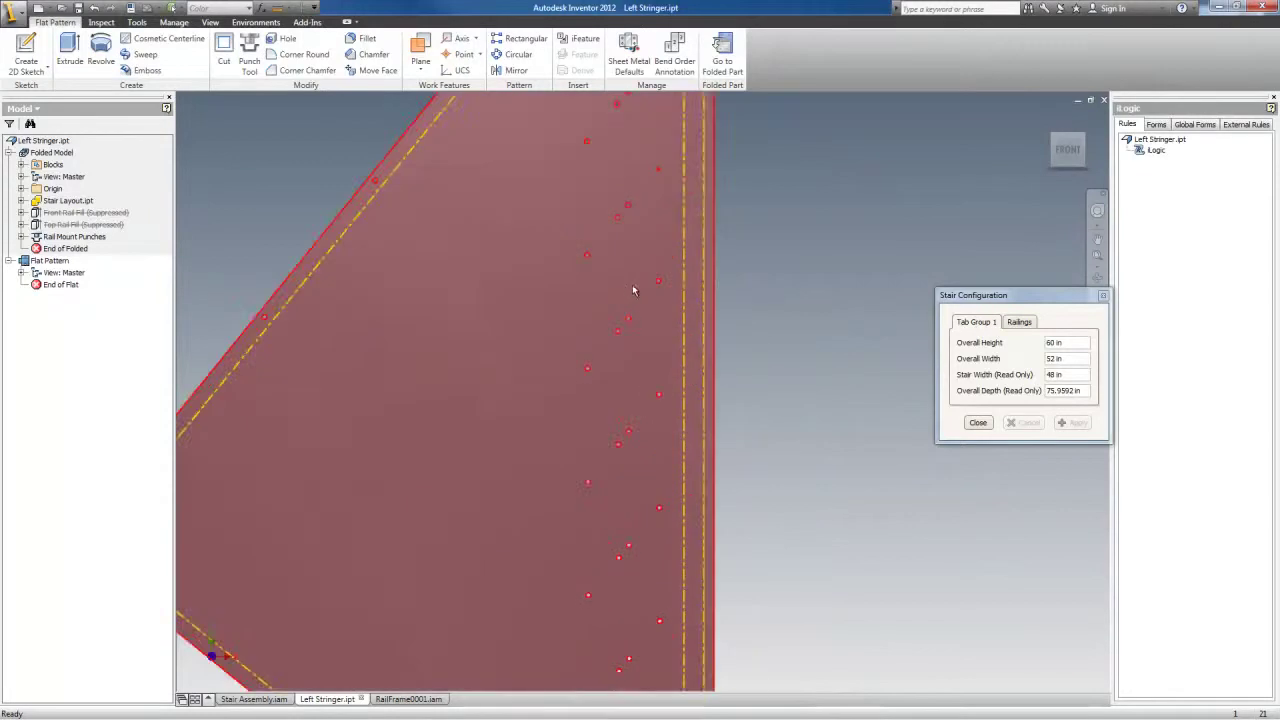
key("F6")
Step: Bring up the RailFrame0001 assembly and examine the left and right railings along with their frame members
left_click(408, 699)
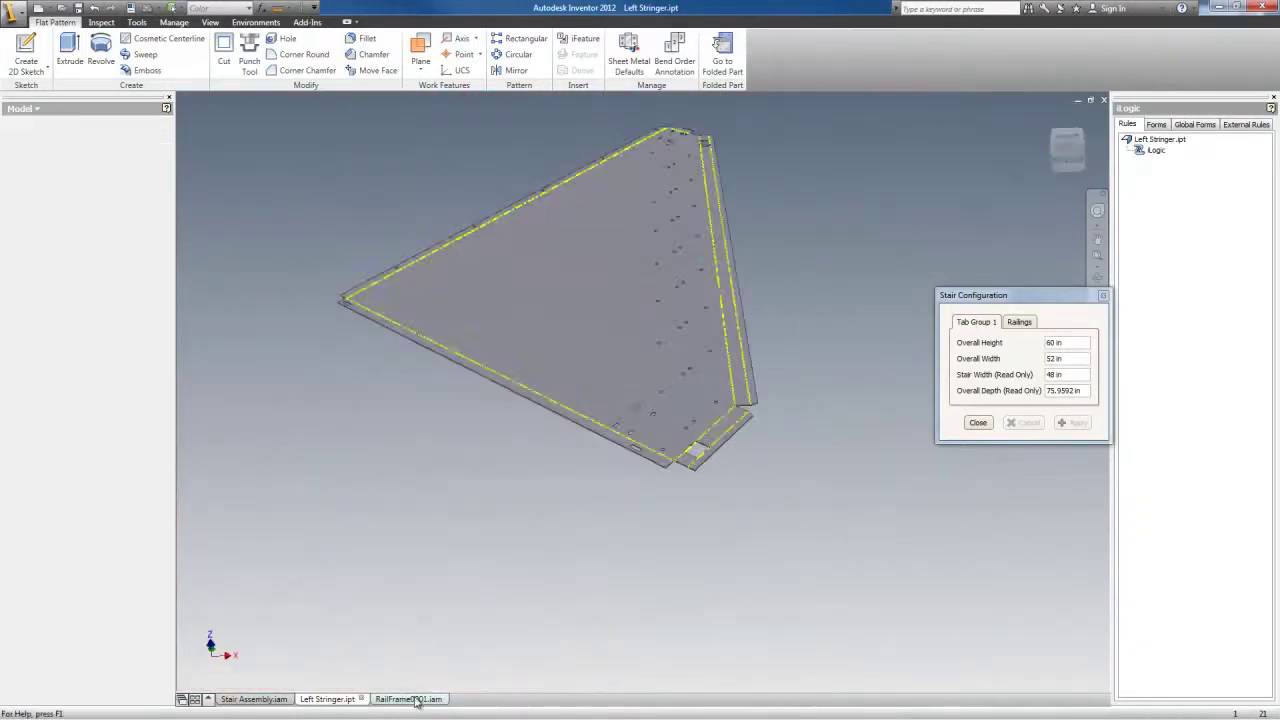
middle_click_drag(697, 445, 516, 370, "shift")
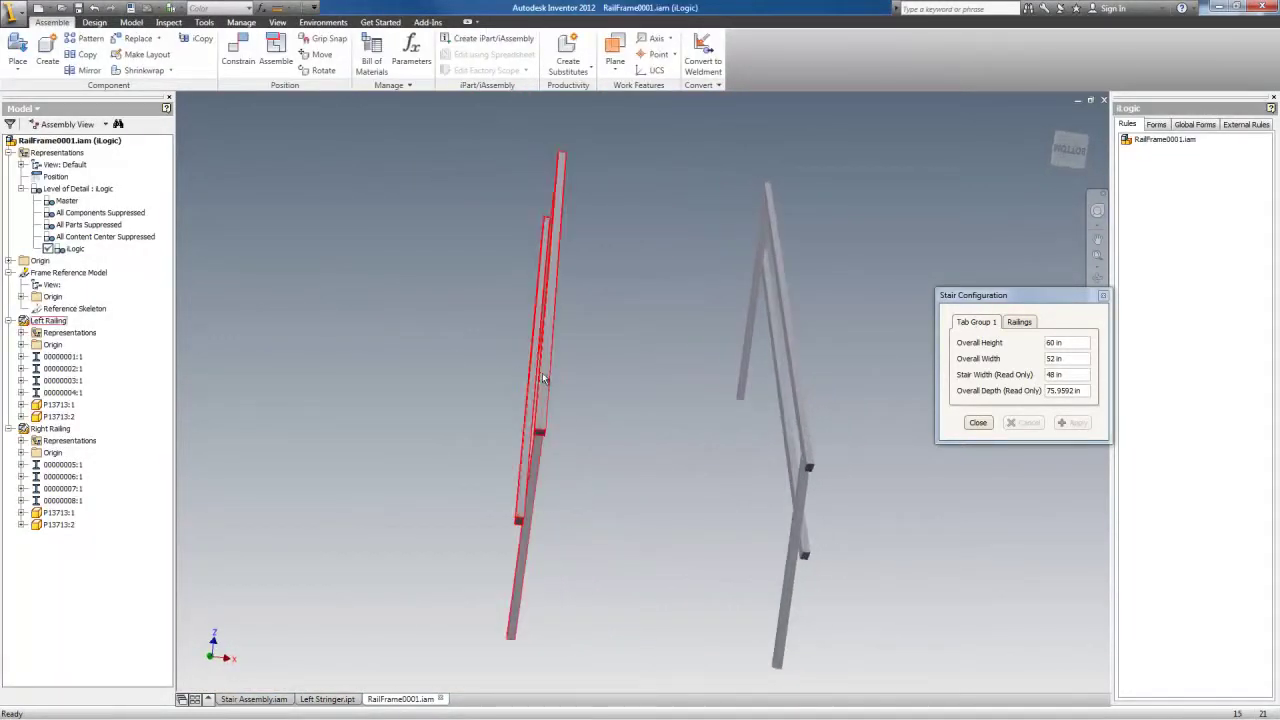
left_click(544, 379)
left_click(801, 378)
left_click(401, 368)
middle_click_drag(401, 368, 99, 430, "shift")
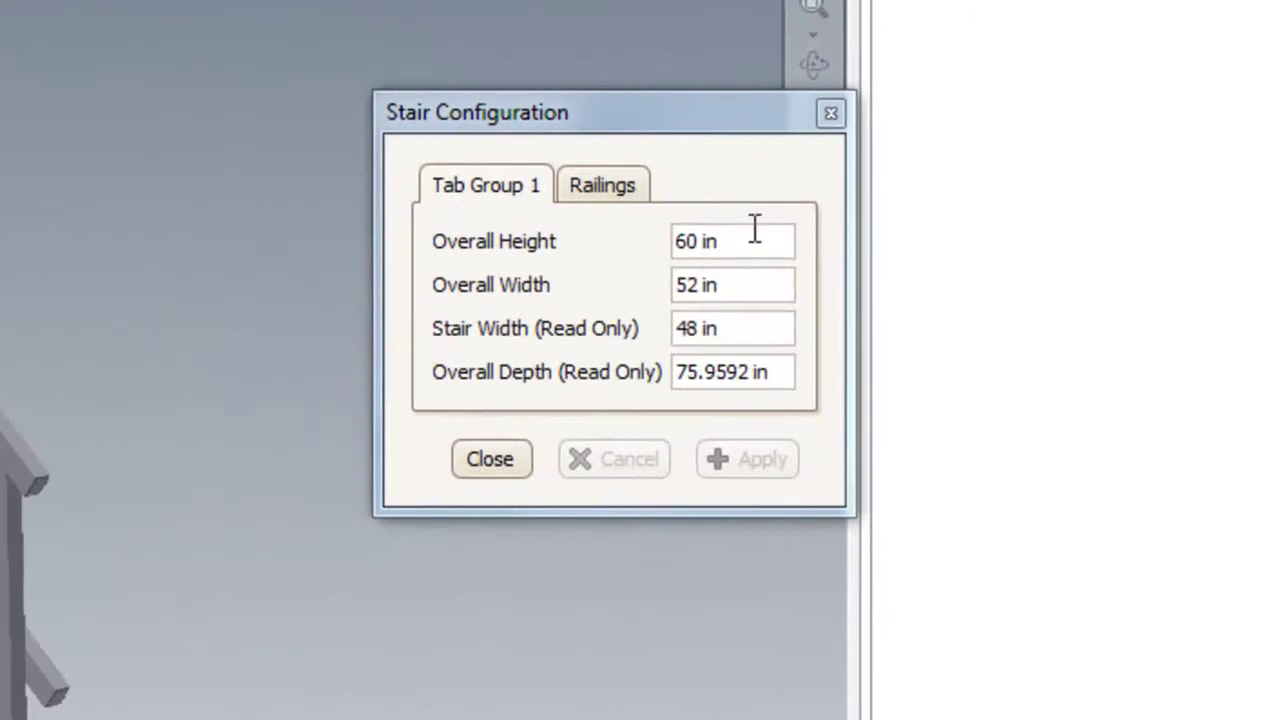
left_click(603, 186)
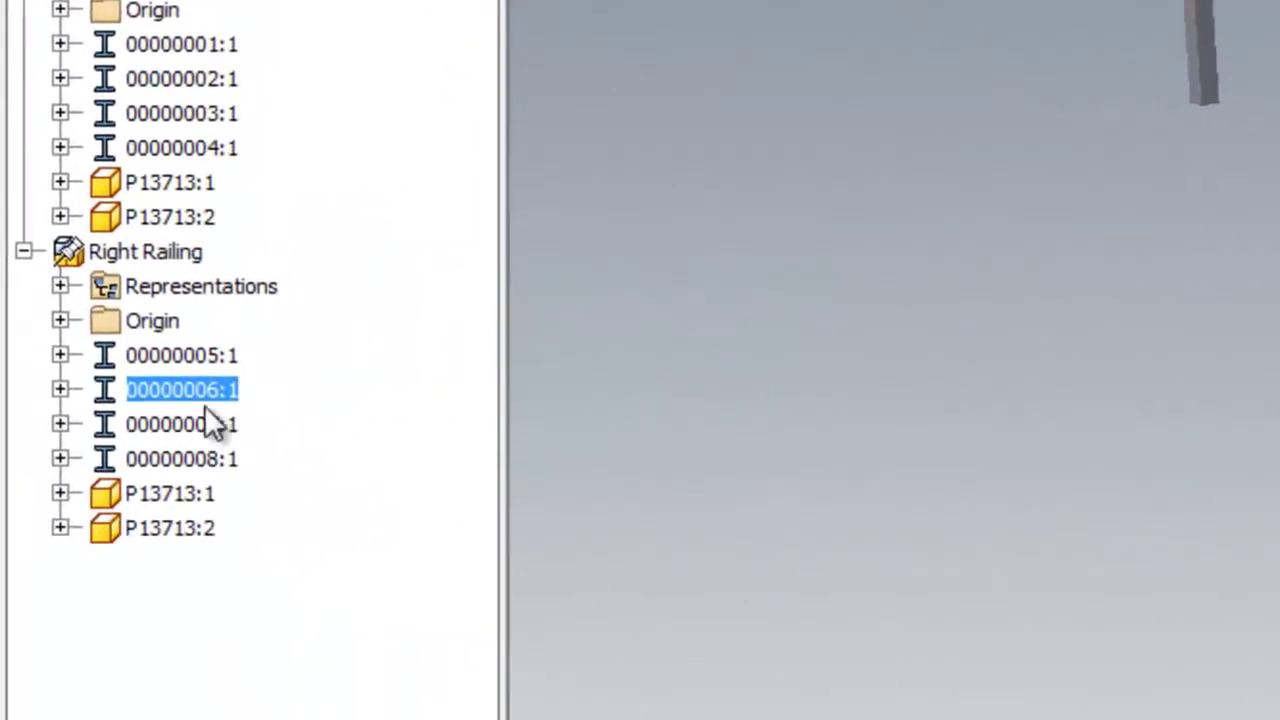
left_click(241, 555)
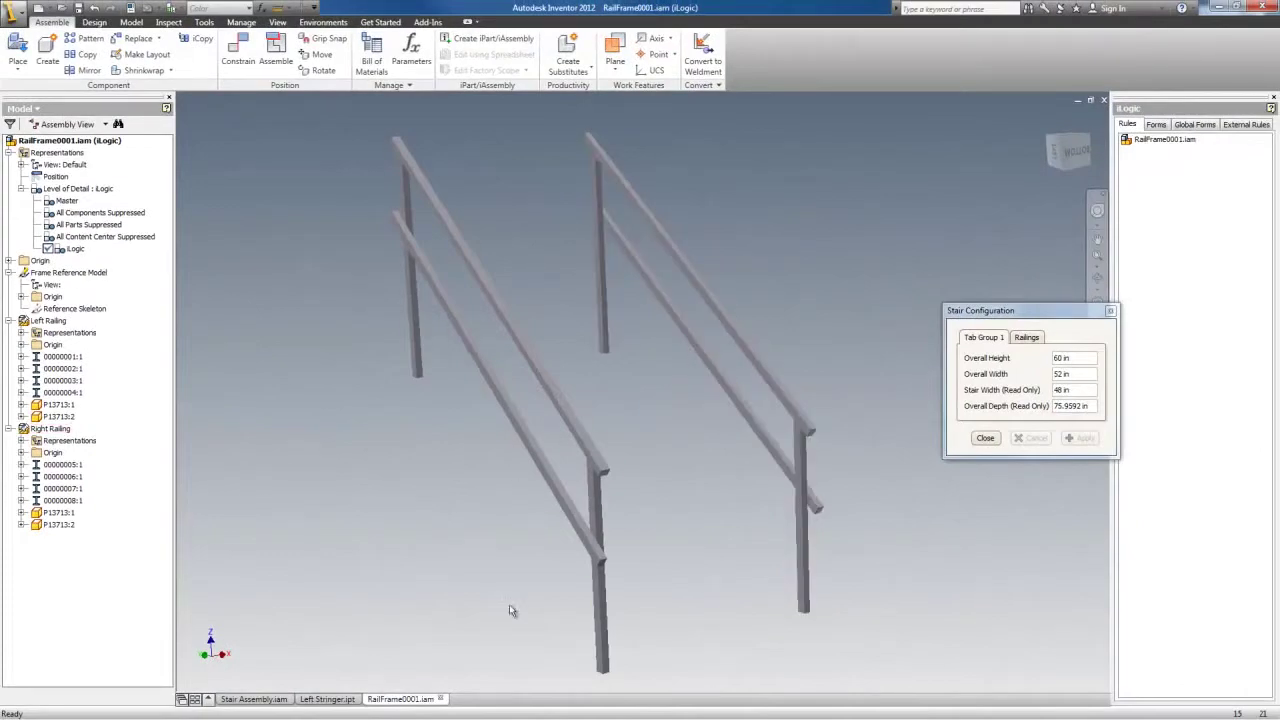
Step: Go back to the left stringer part and view it as the folded model instead of the flat pattern
left_click(326, 700)
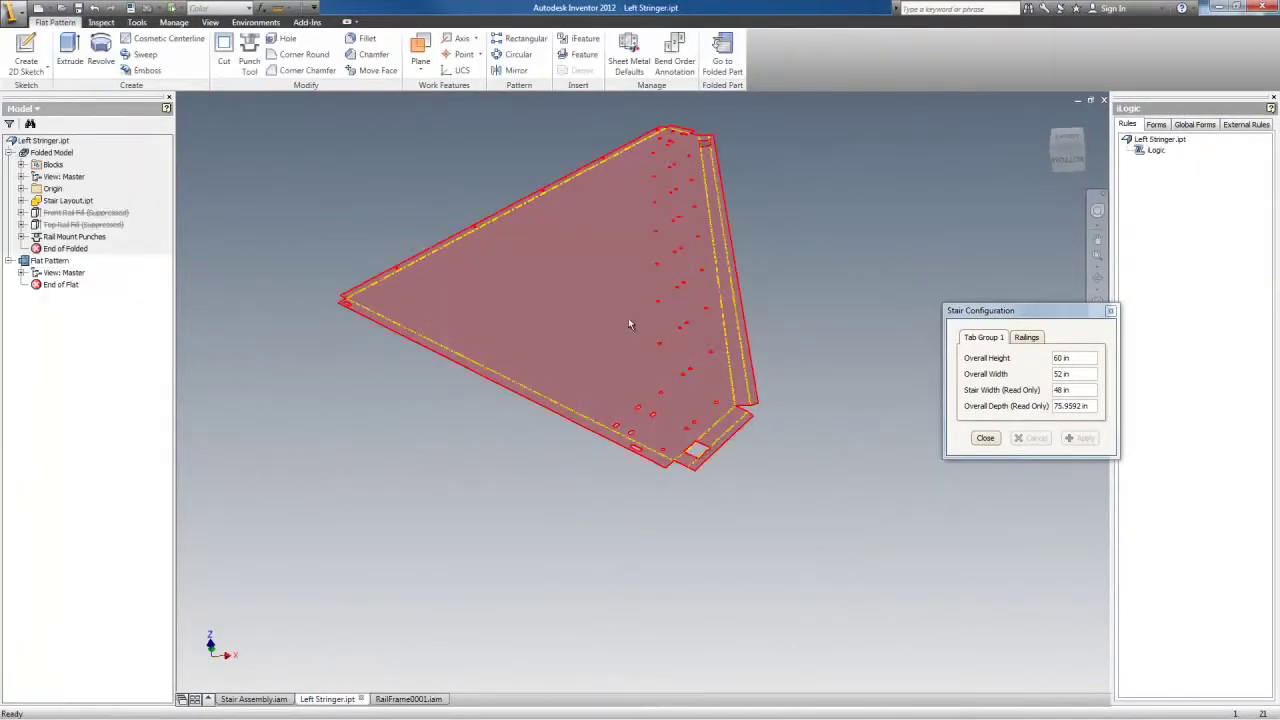
left_click(628, 313)
left_click(722, 52)
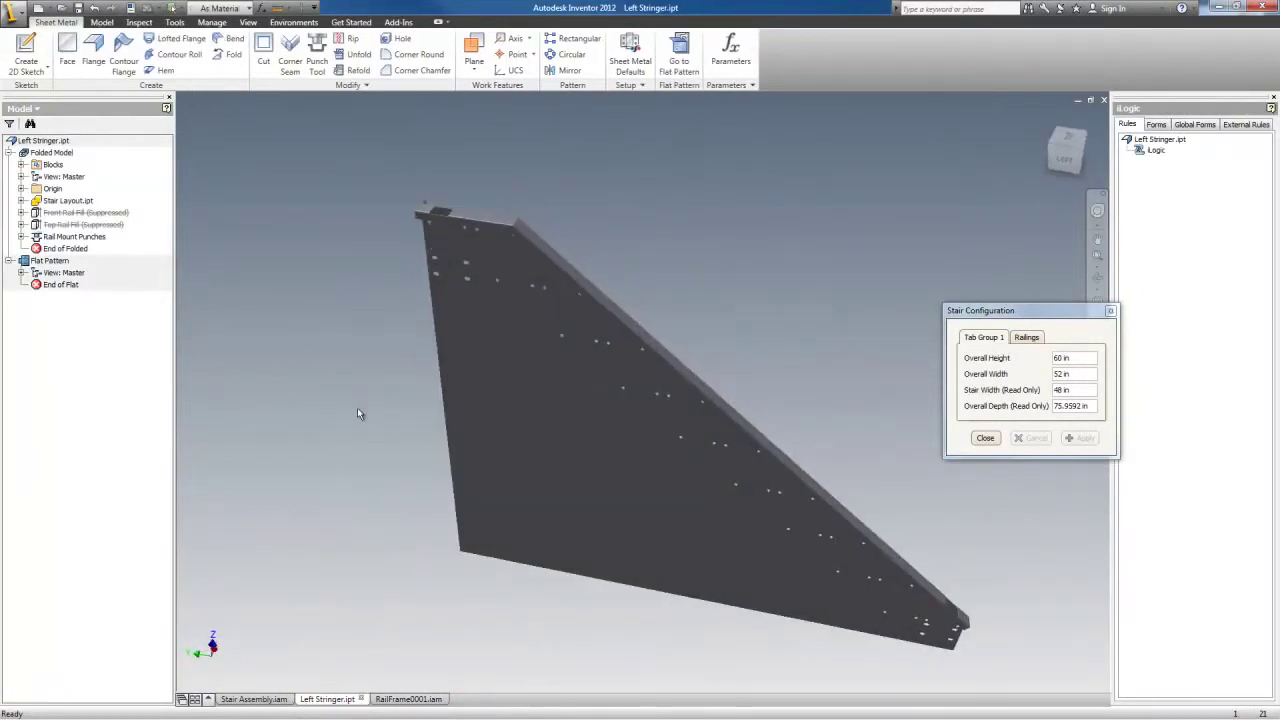
Step: Return to the stair assembly and apply an overall height of 24 in the stair configuration form
left_click(254, 699)
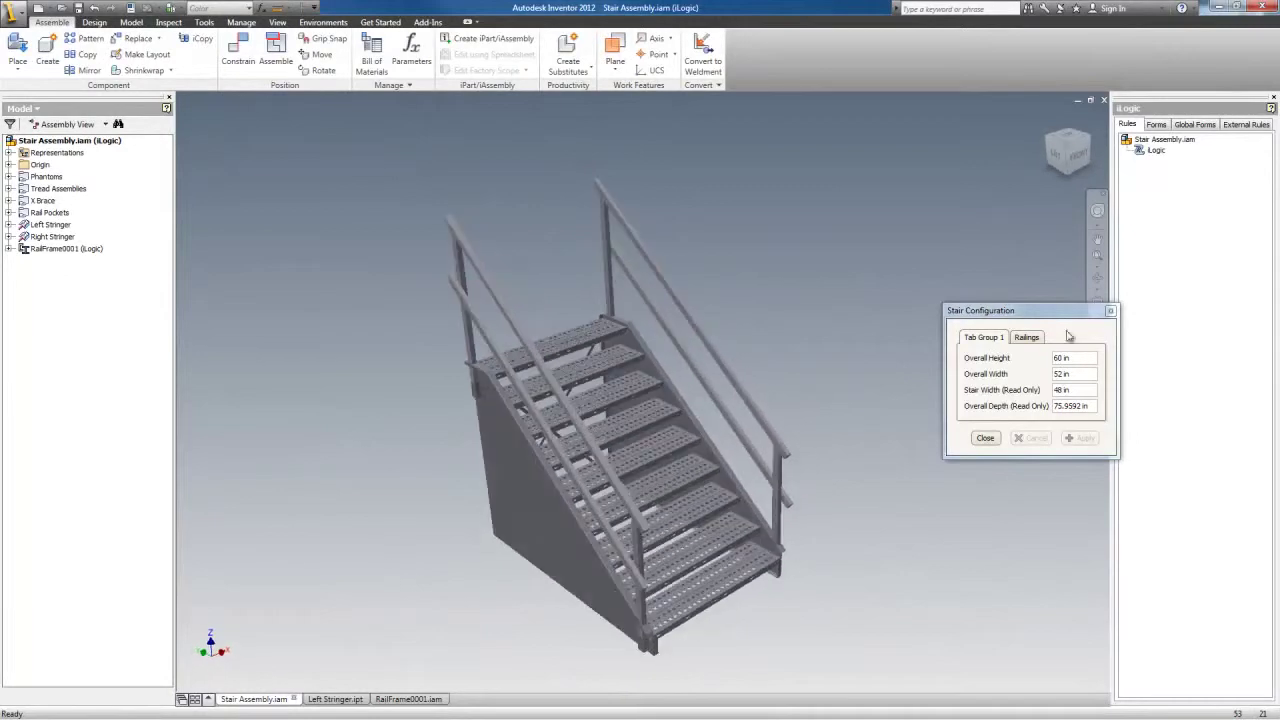
left_click_drag(1067, 320, 1038, 385)
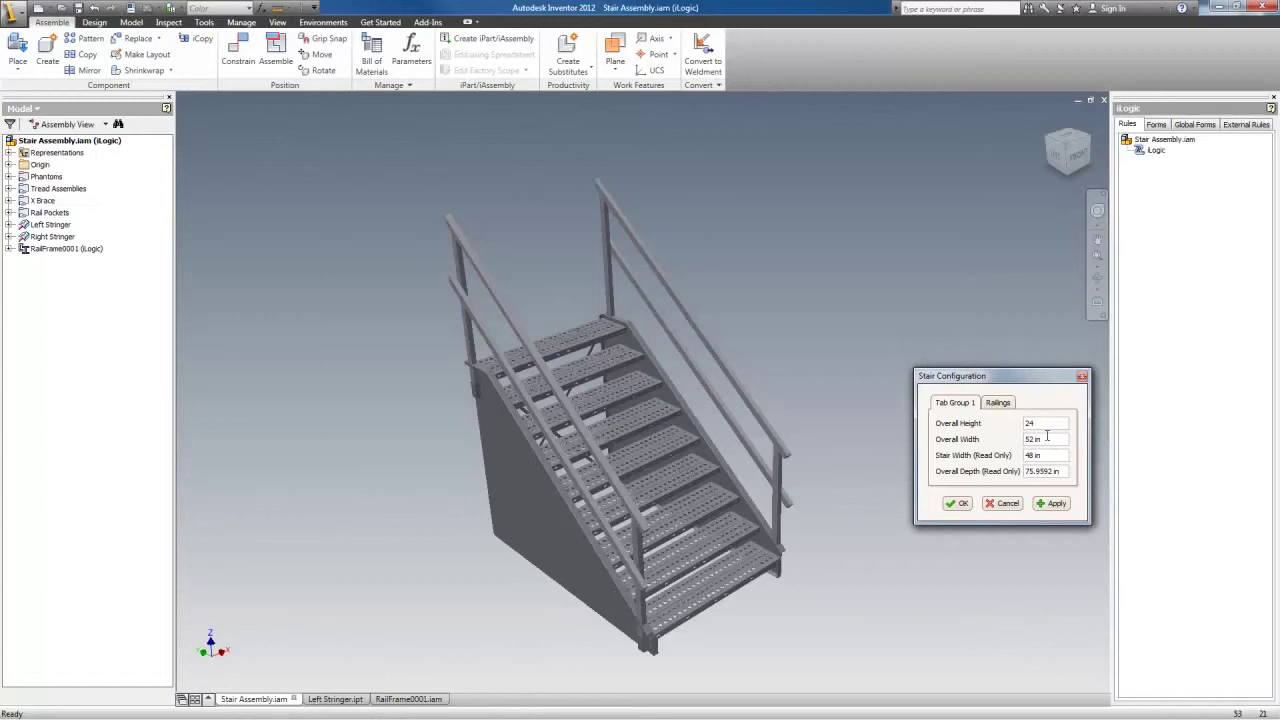
left_click(1066, 506)
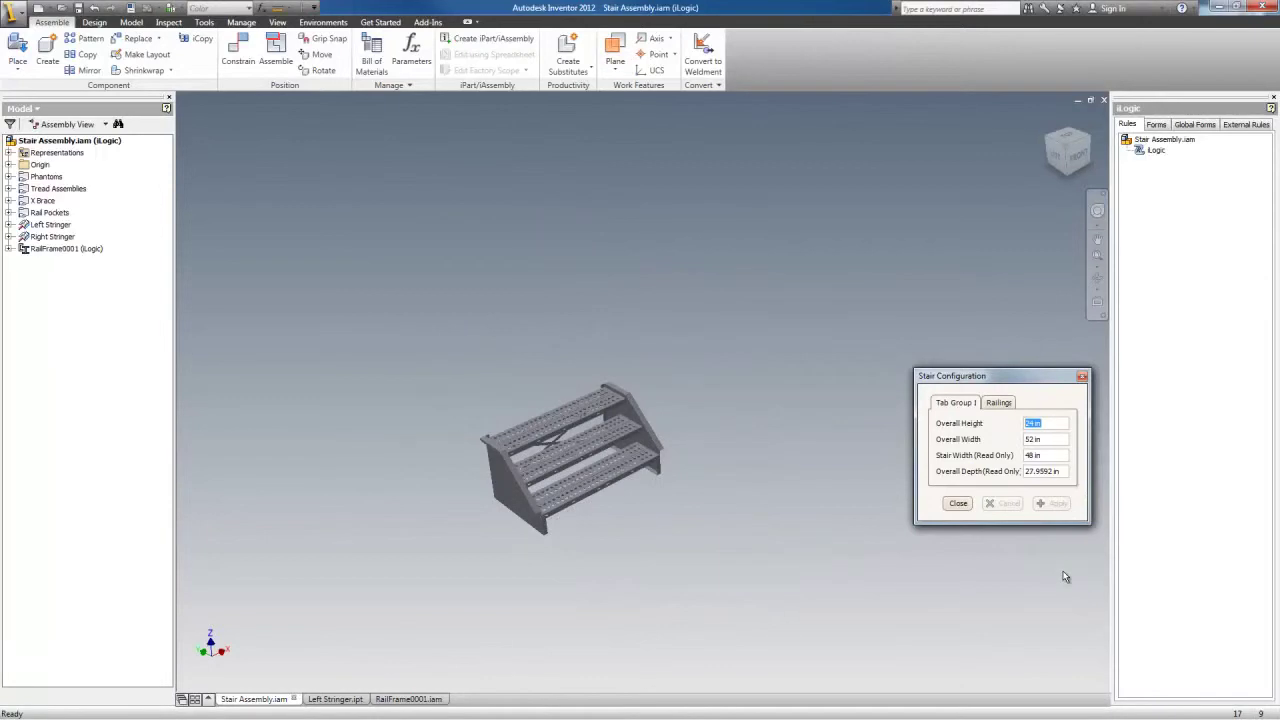
Step: Examine the treads, stringers and cross bracing of the shortened stair from the front and both sides
middle_click_drag(1065, 577, 577, 315, "shift")
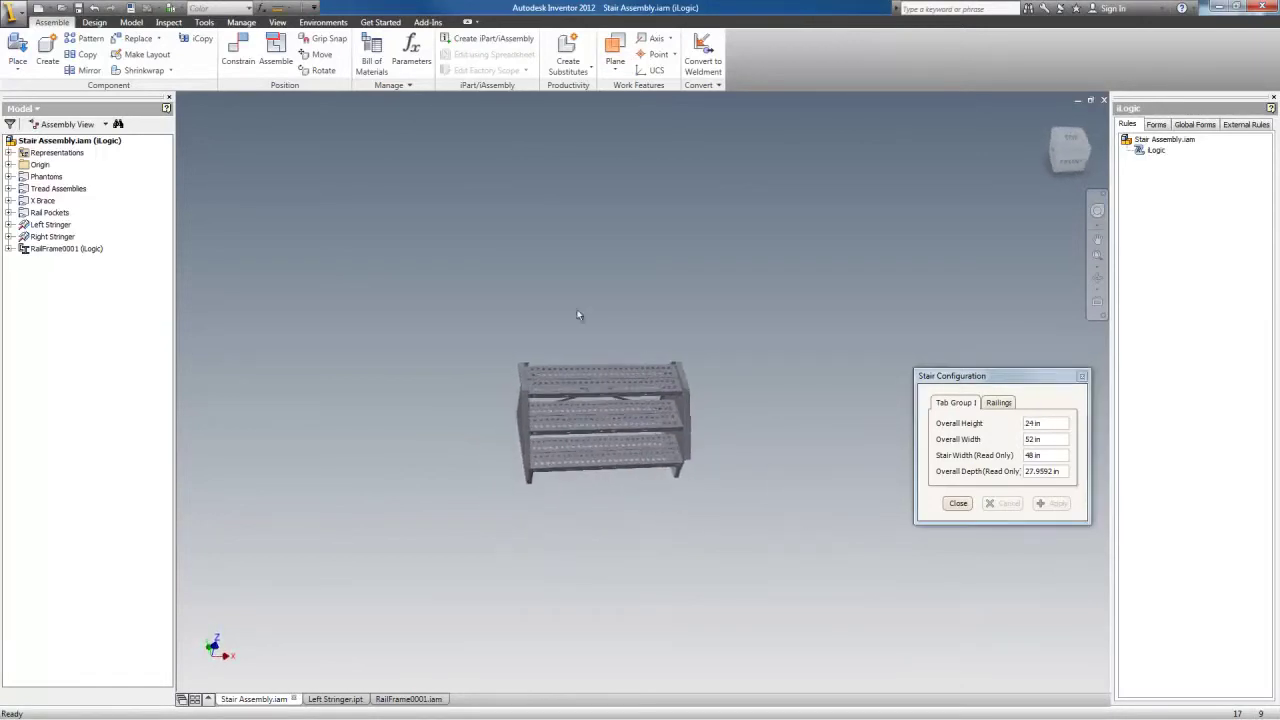
scroll(590, 365, "down", 4)
scroll(630, 475, "up", 2)
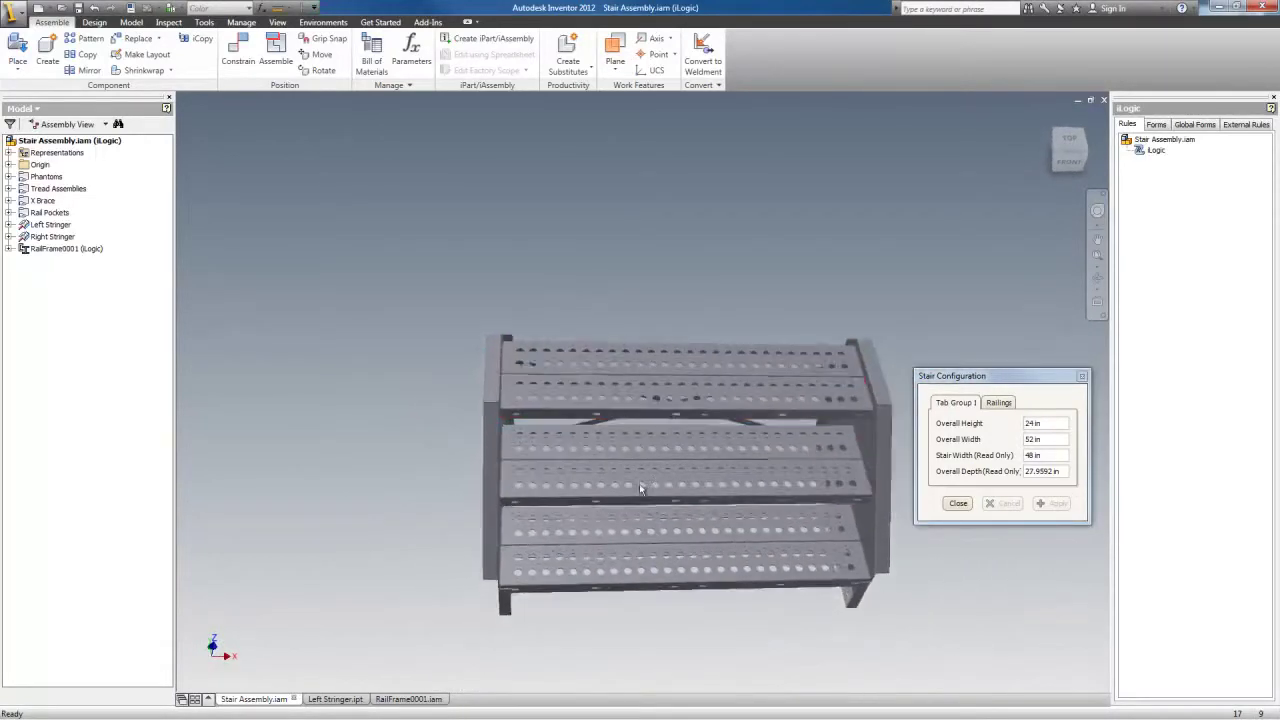
middle_click_drag(641, 488, 743, 492, "shift")
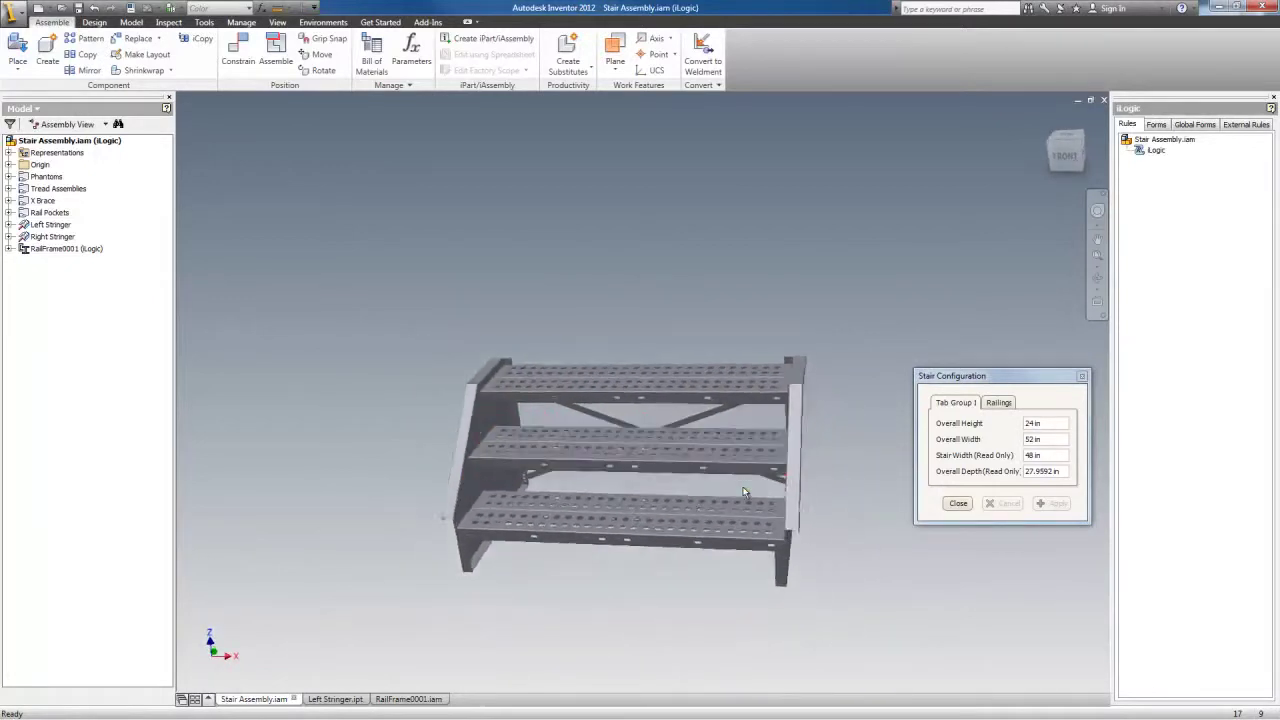
scroll(743, 491, "down", 2)
scroll(595, 602, "down", 1)
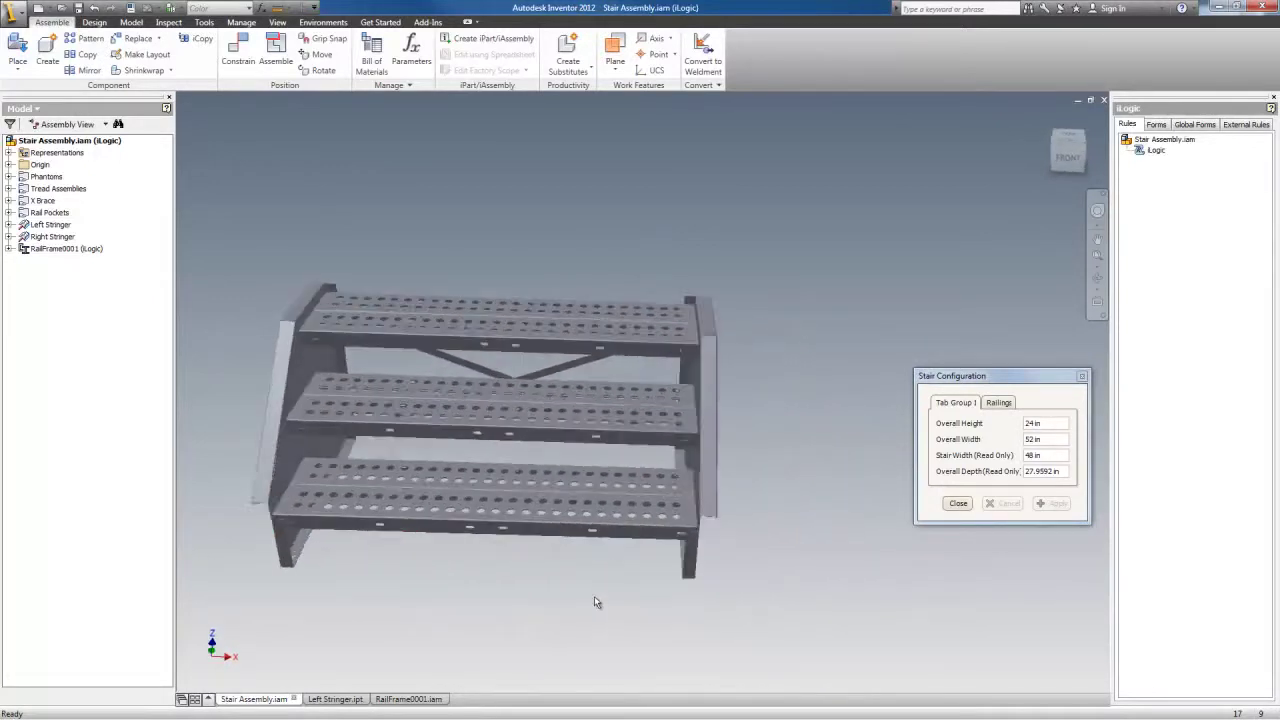
middle_click_drag(594, 602, 698, 570, "shift")
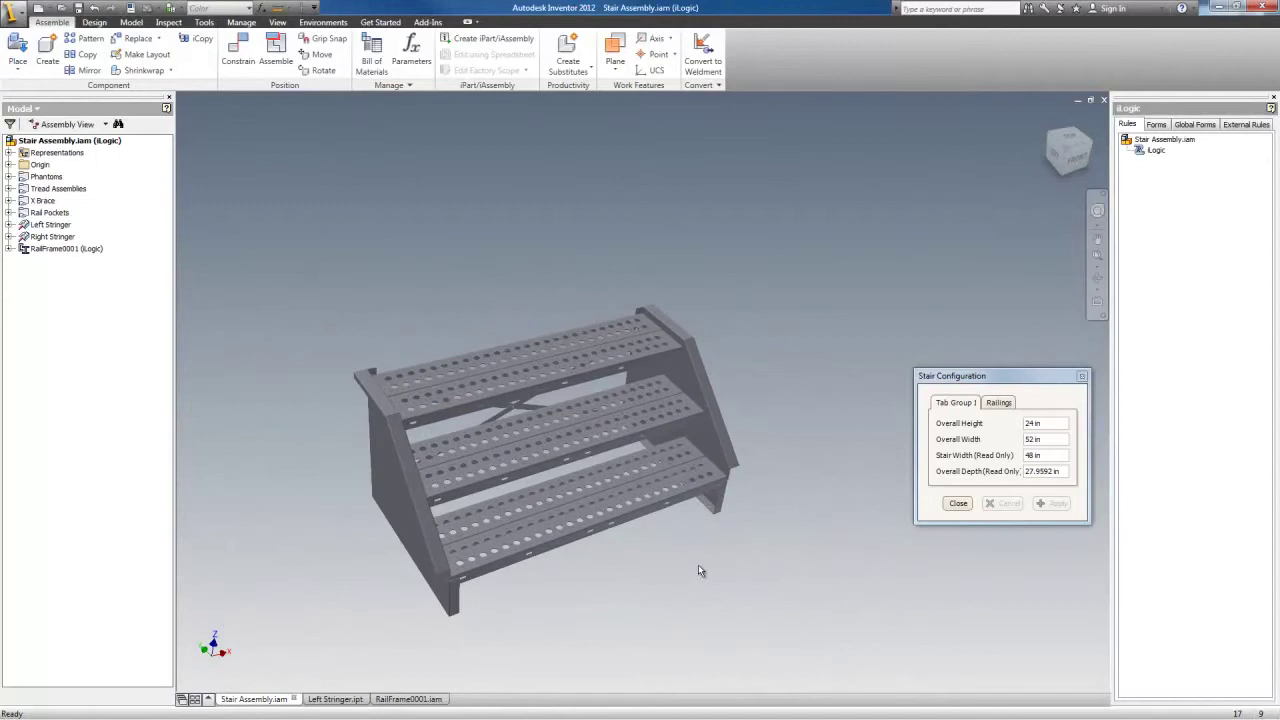
middle_click_drag(733, 468, 679, 552, "shift")
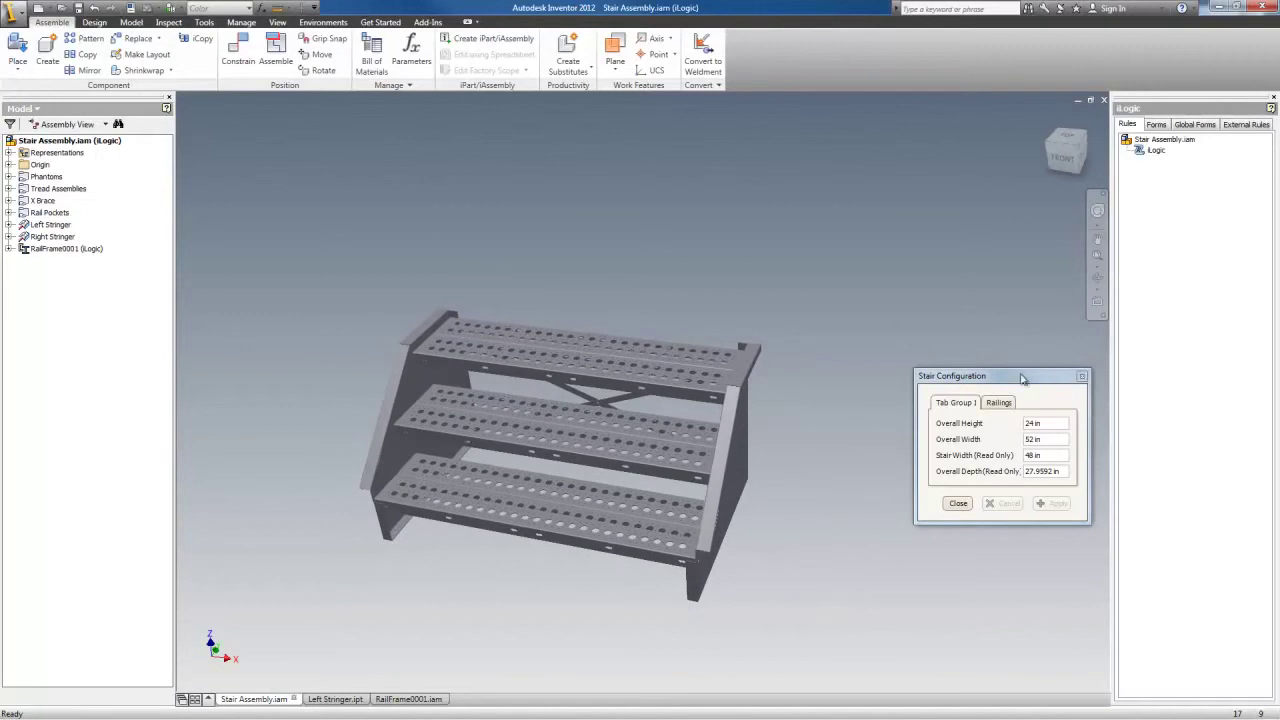
Step: Set the stair's overall height to 36.5 and overall width to 35, and apply the new configuration
left_click_drag(1022, 378, 1000, 388)
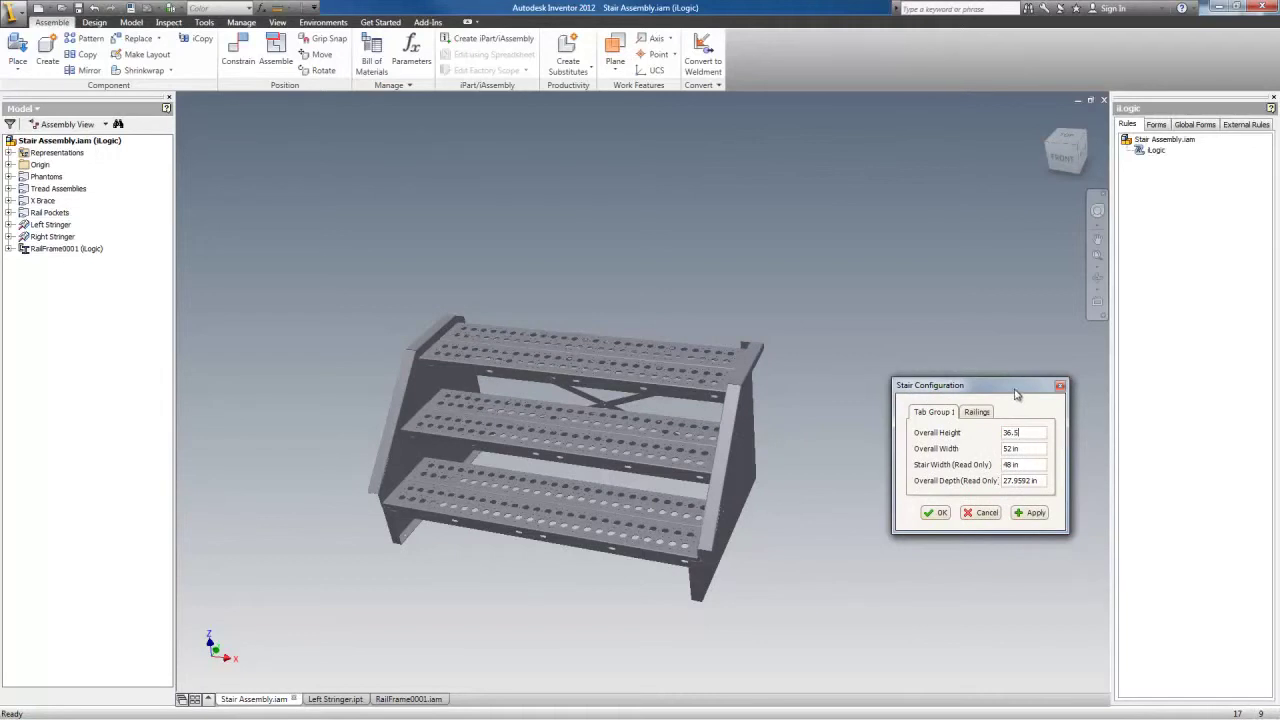
left_click_drag(1014, 393, 1015, 401)
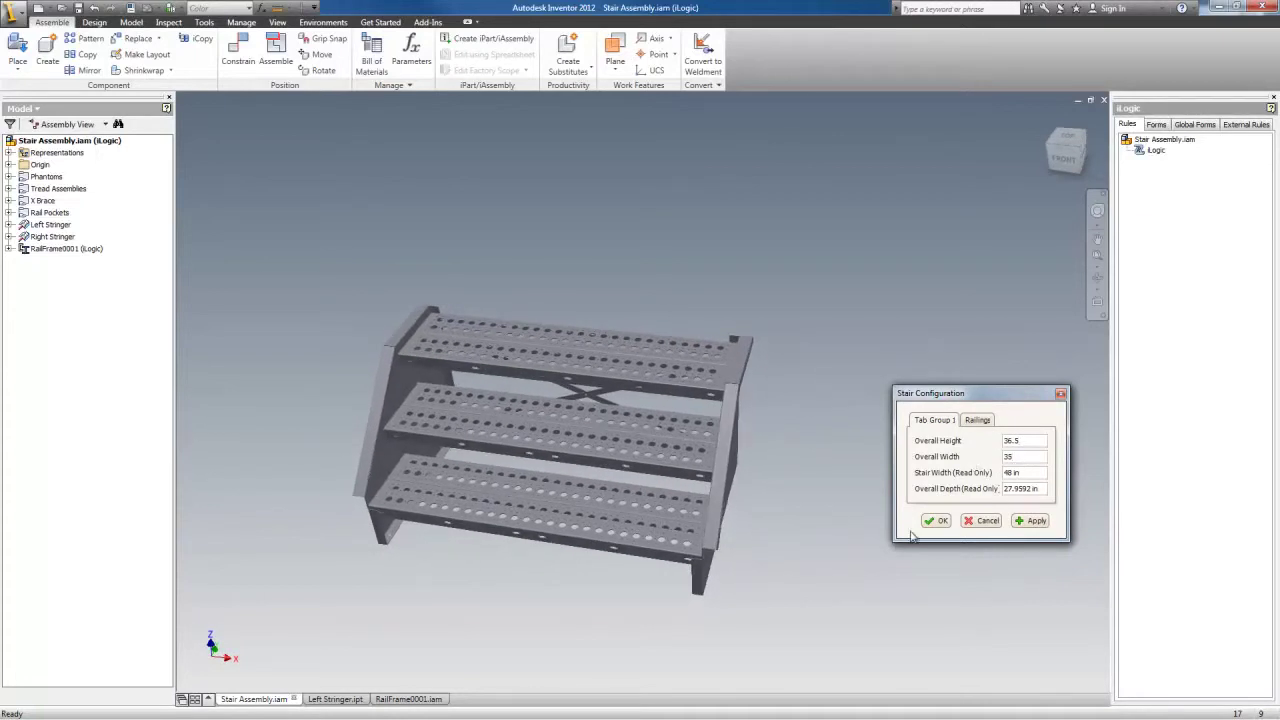
left_click(1030, 521)
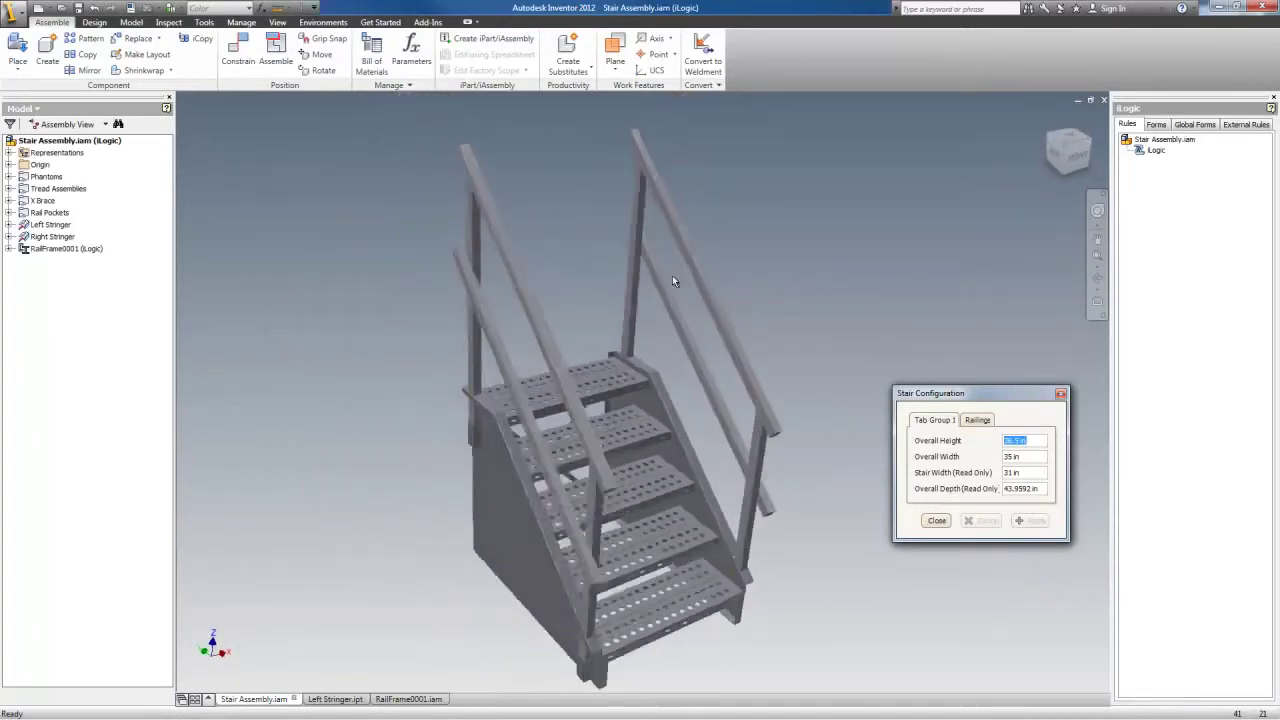
Step: Set the stair's rail availability to Auto, apply it, and inspect the updated railings
scroll(508, 455, "down", 3)
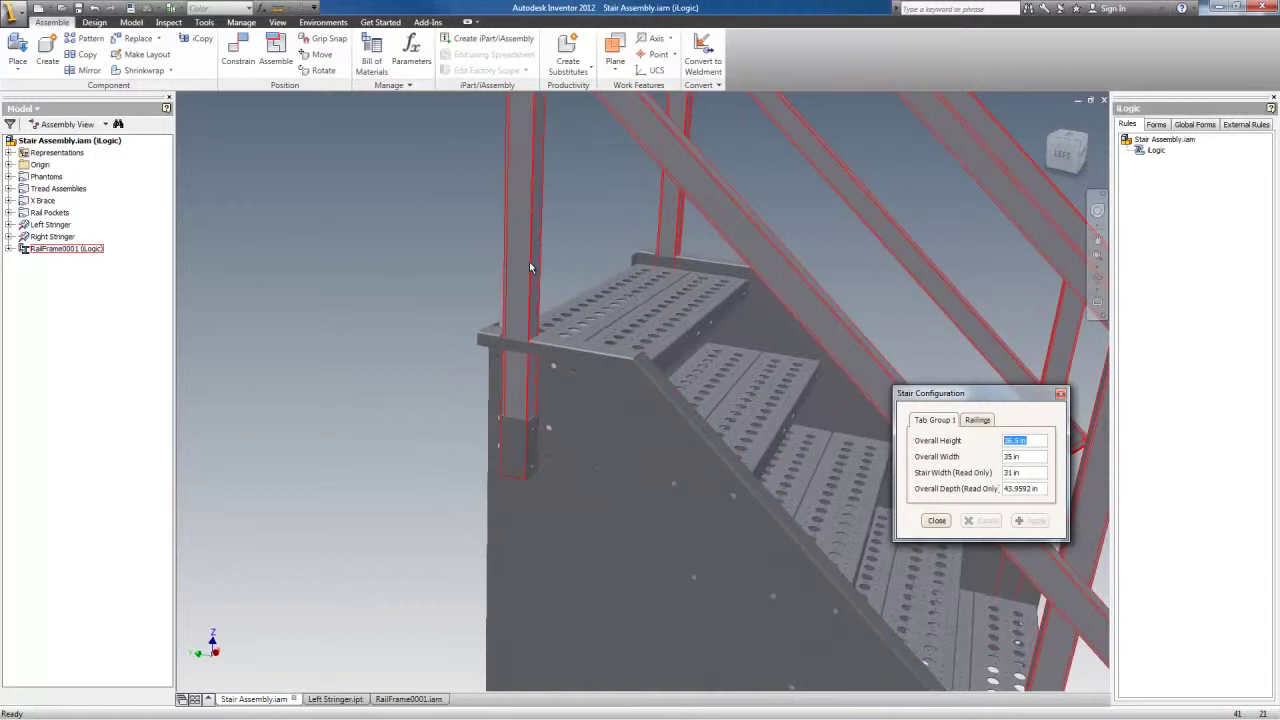
left_click(983, 421)
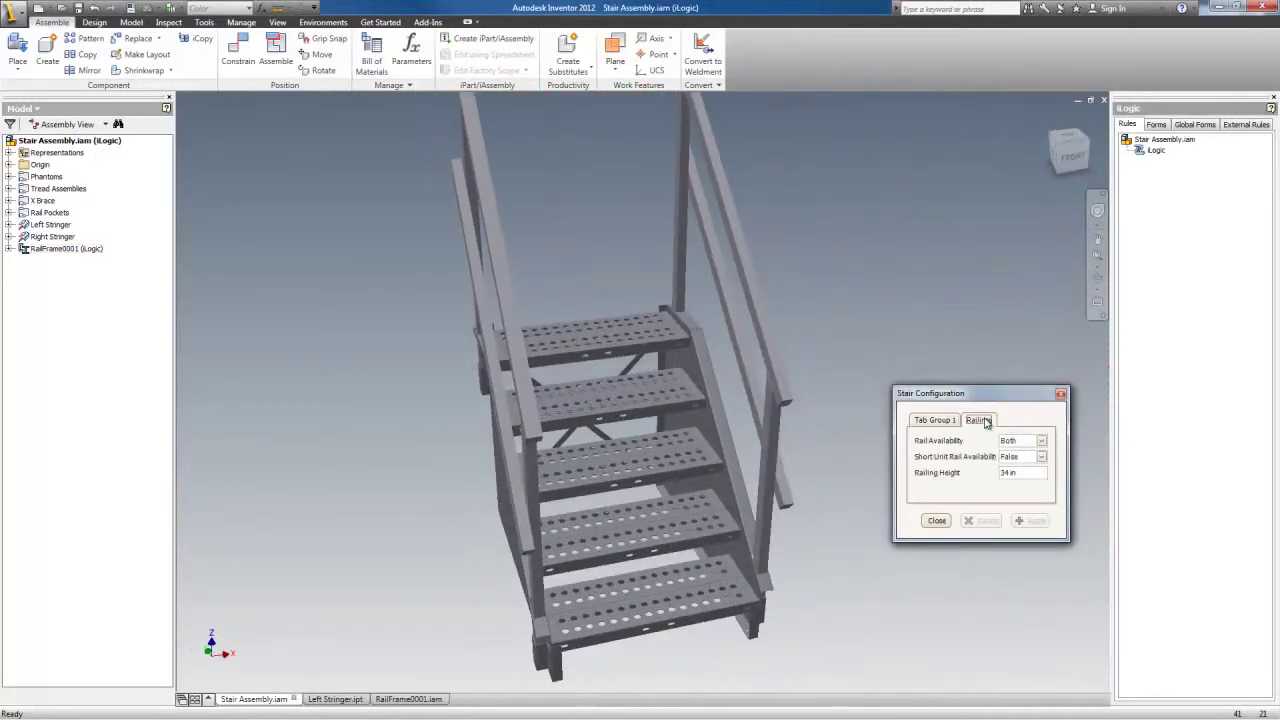
left_click(1041, 441)
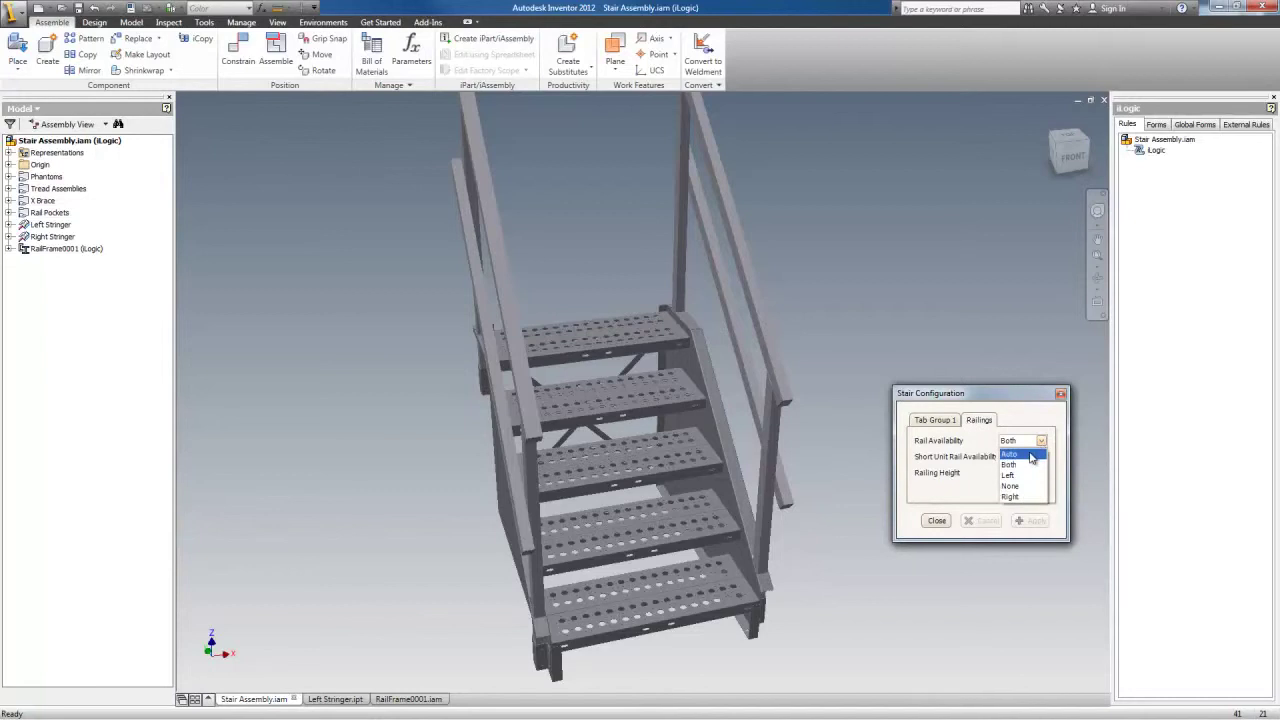
left_click(1030, 454)
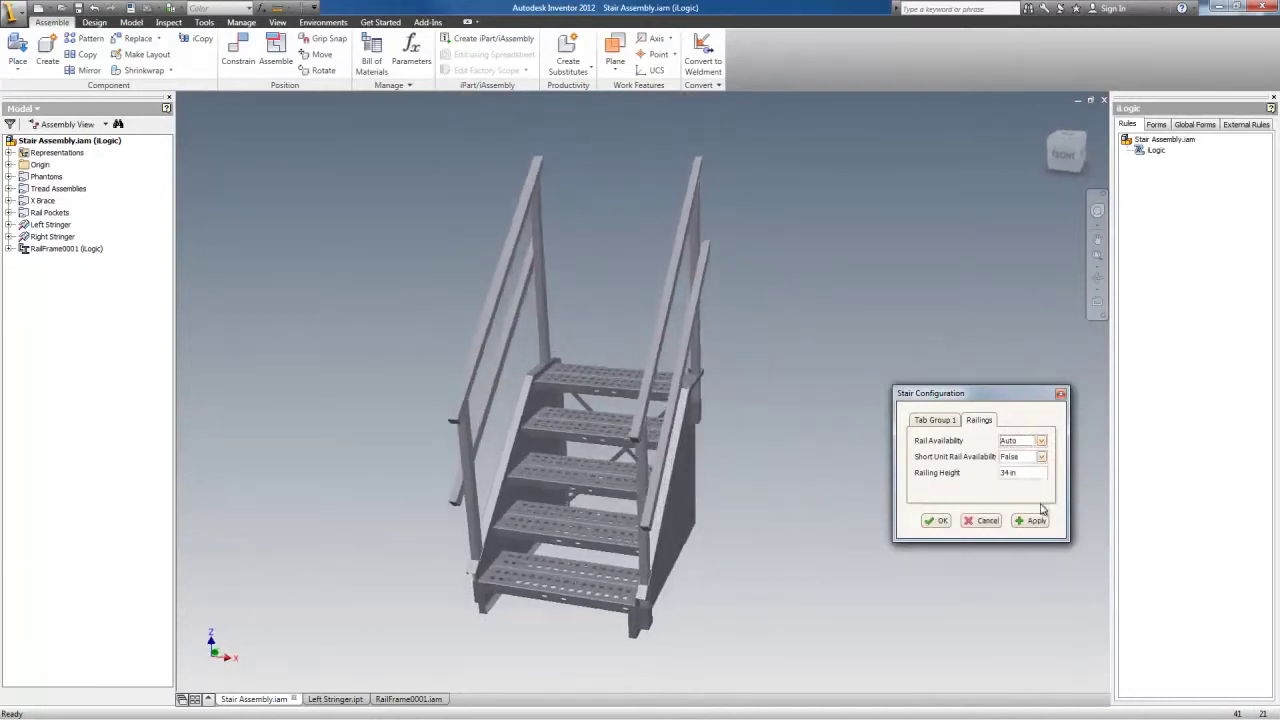
left_click(1035, 521)
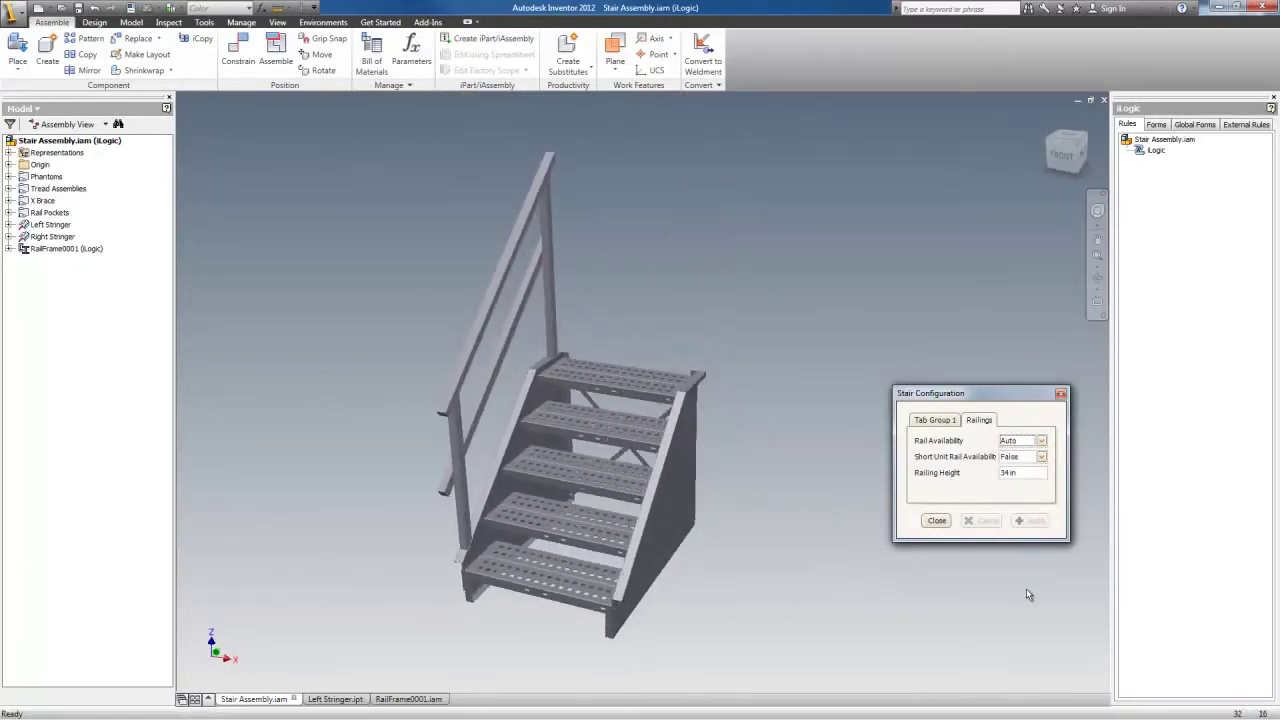
left_click(989, 592)
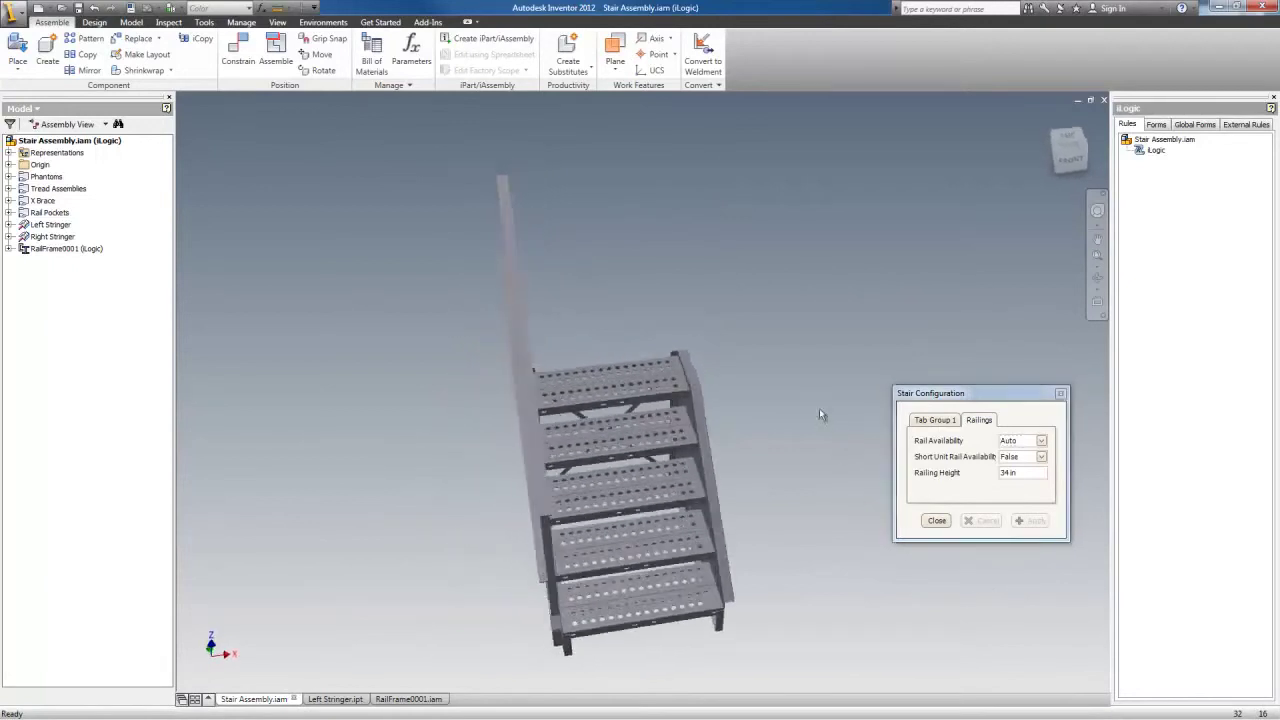
middle_click_drag(786, 412, 715, 371, "shift")
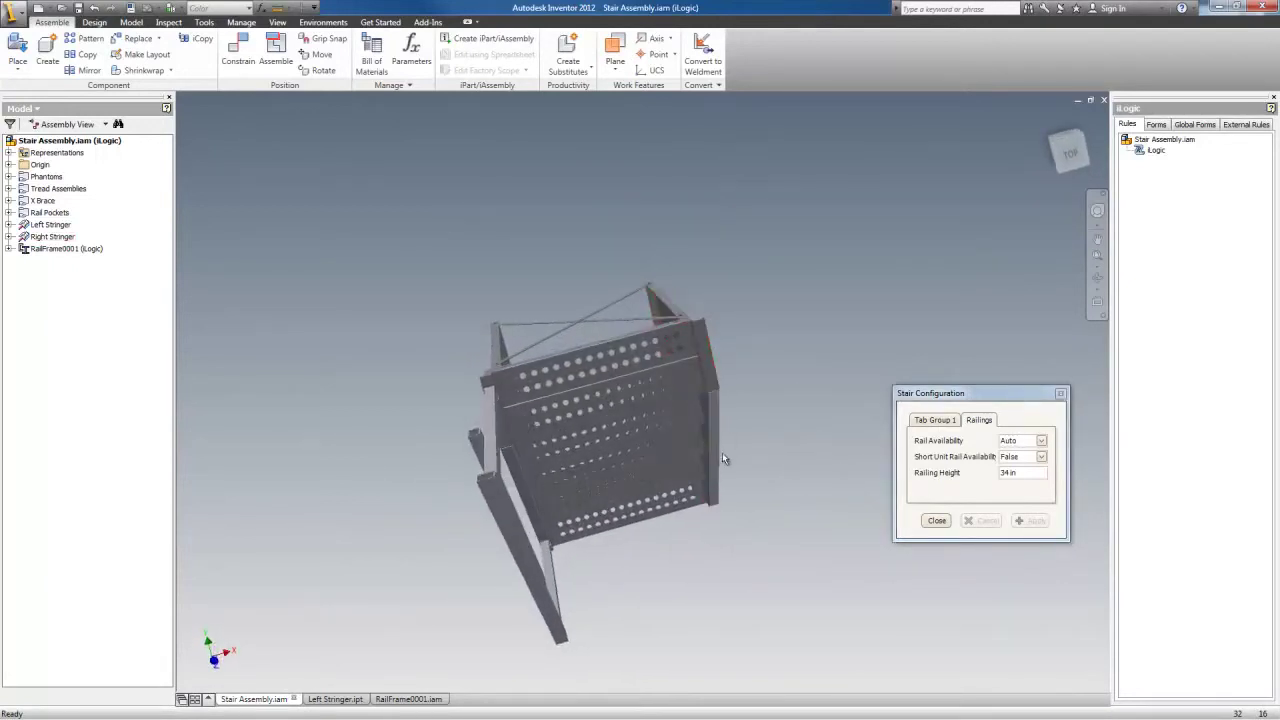
Step: Examine the stair's railing, treads and stringers from above, from the side and from the rear
middle_click_drag(722, 452, 850, 342, "shift")
scroll(850, 342, "up", 3)
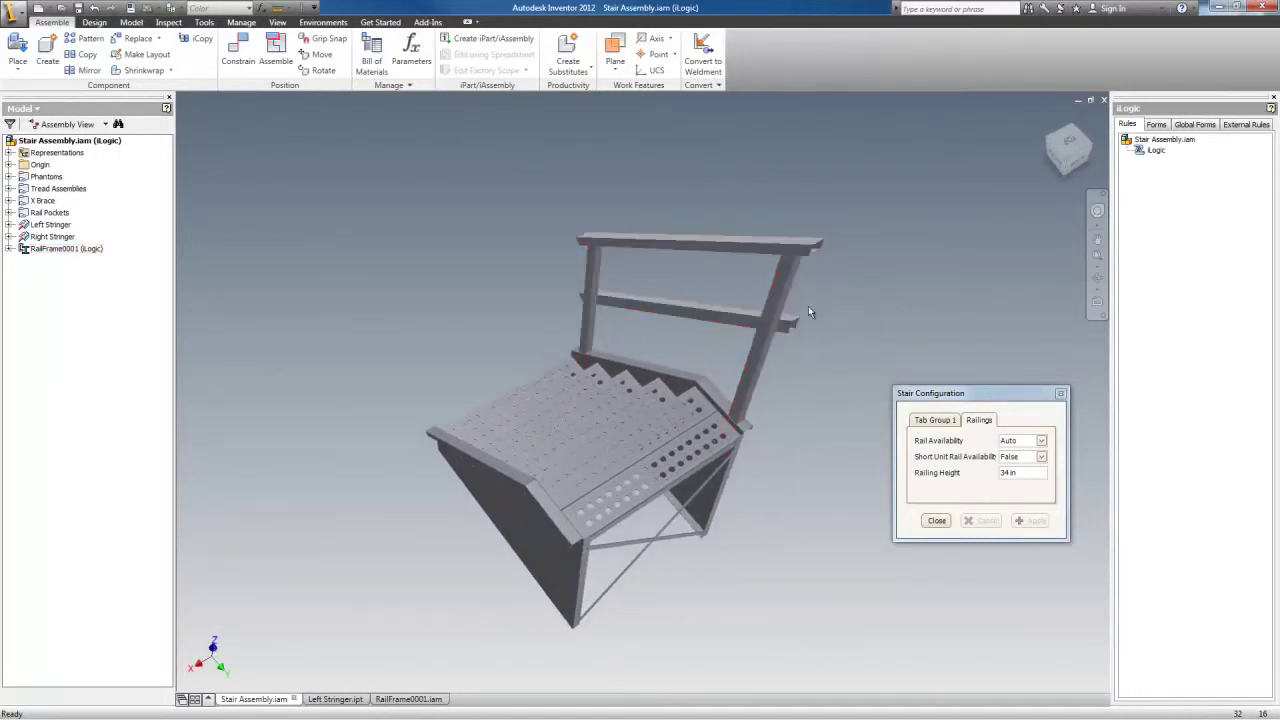
middle_click_drag(701, 378, 740, 440, "shift")
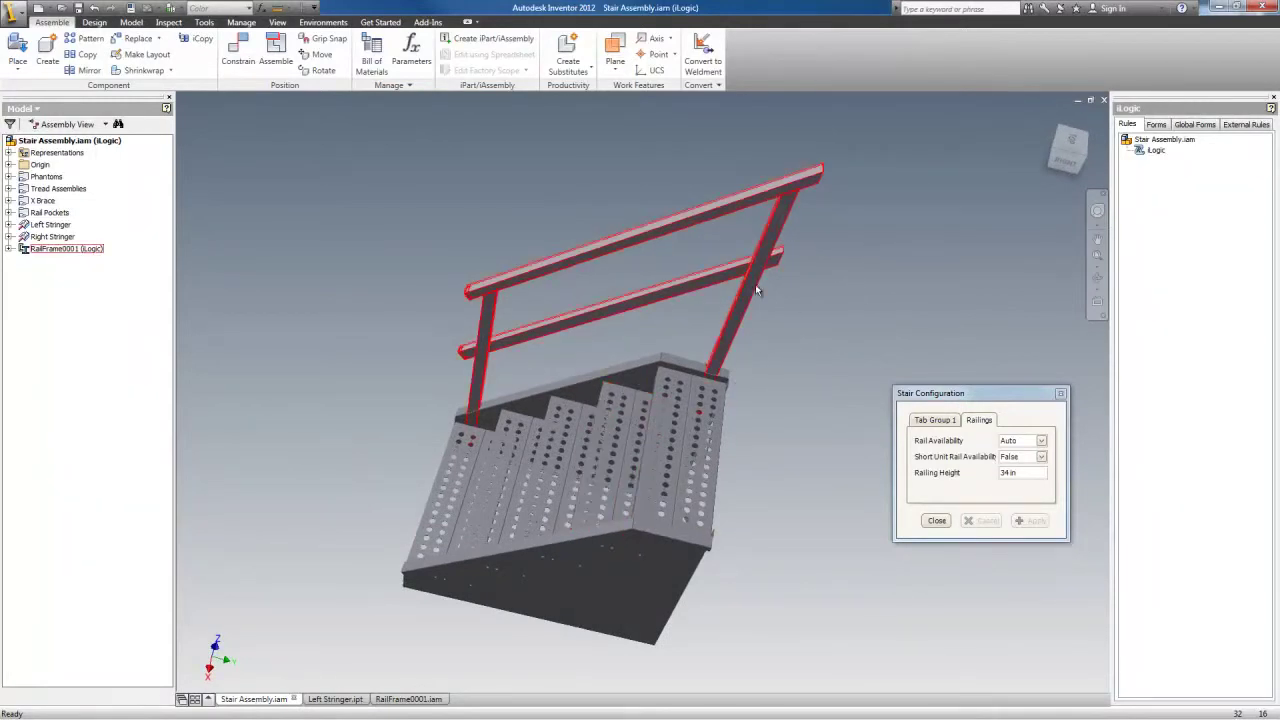
mouse_move(817, 341)
middle_mouse_down("shift")
mouse_move(807, 295)
mouse_move(828, 236)
mouse_move(790, 245)
mouse_move(788, 358)
mouse_move(832, 351)
middle_mouse_up("shift")
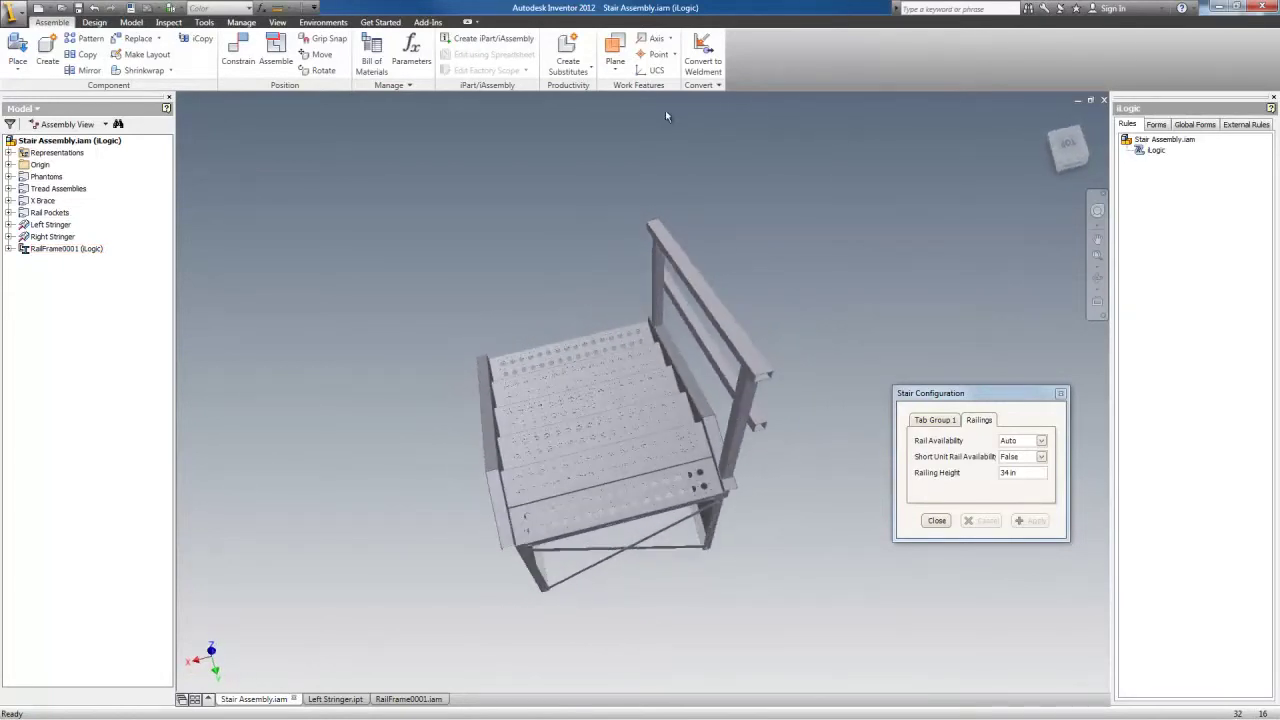
Step: Open the right stringer part from the stair assembly and display its flat pattern
middle_click_drag(727, 219, 769, 260, "shift")
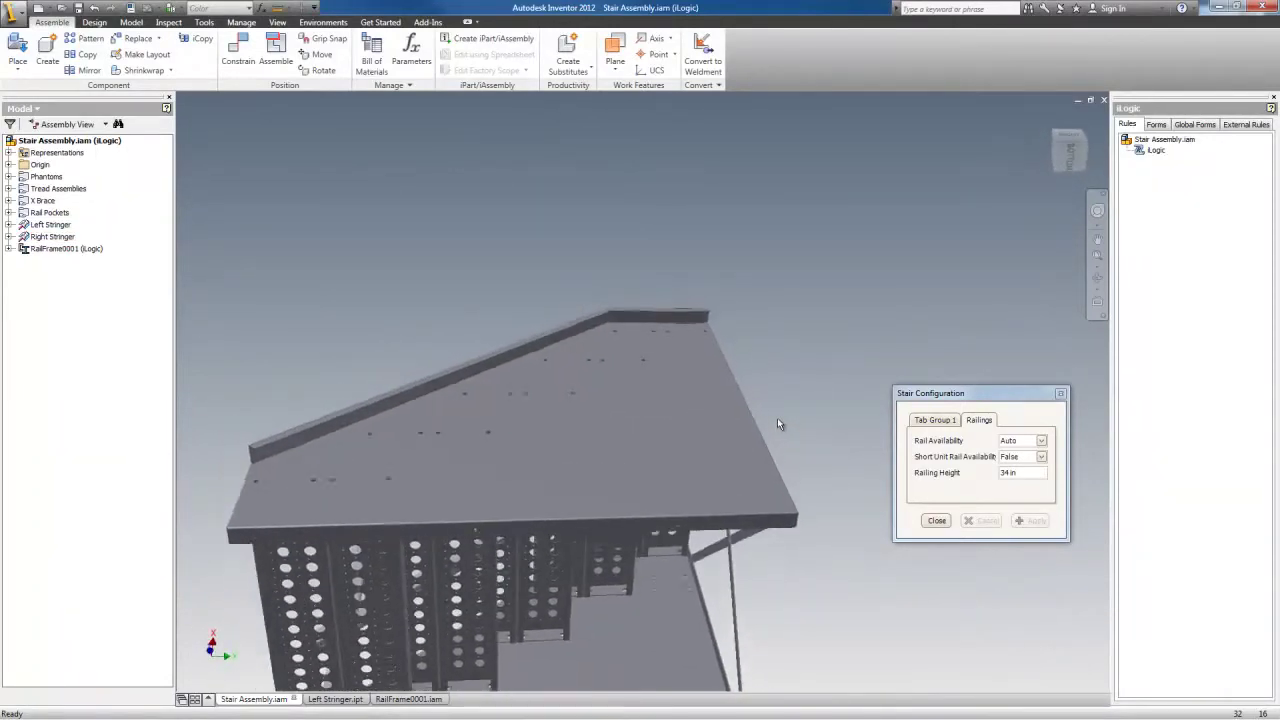
left_click(714, 433)
right_click(714, 433)
left_click(715, 392)
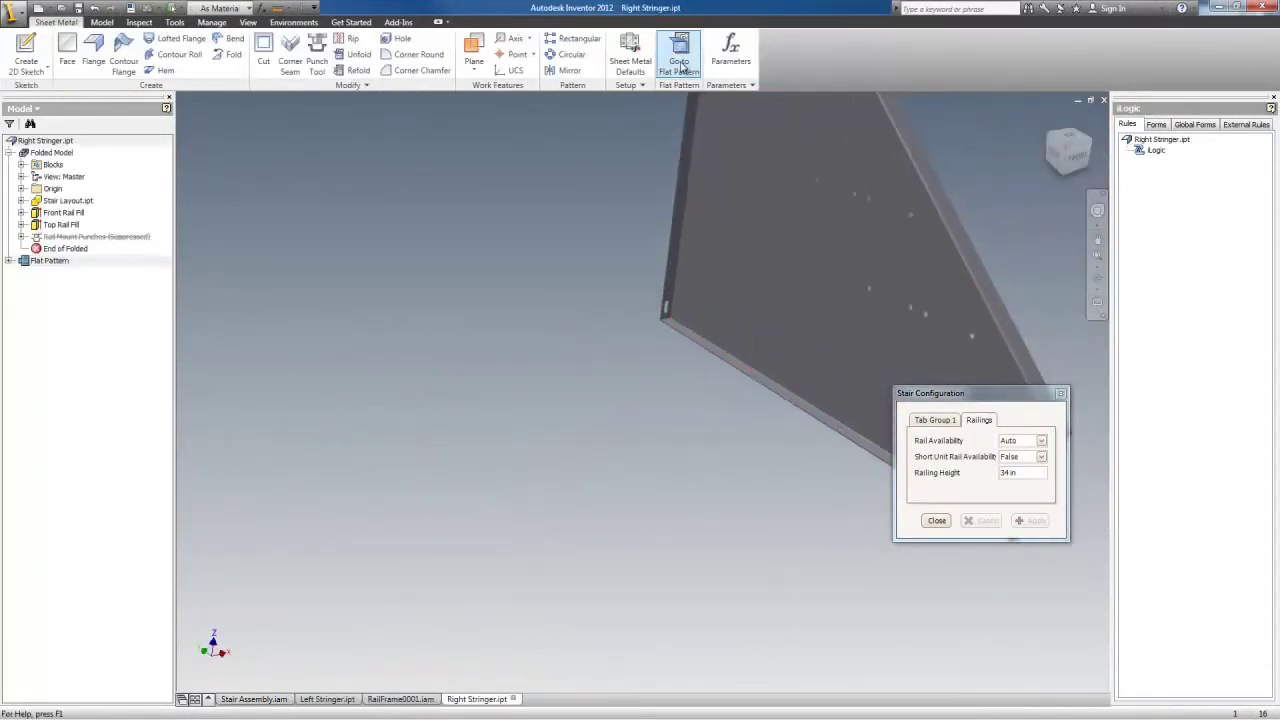
left_click(678, 59)
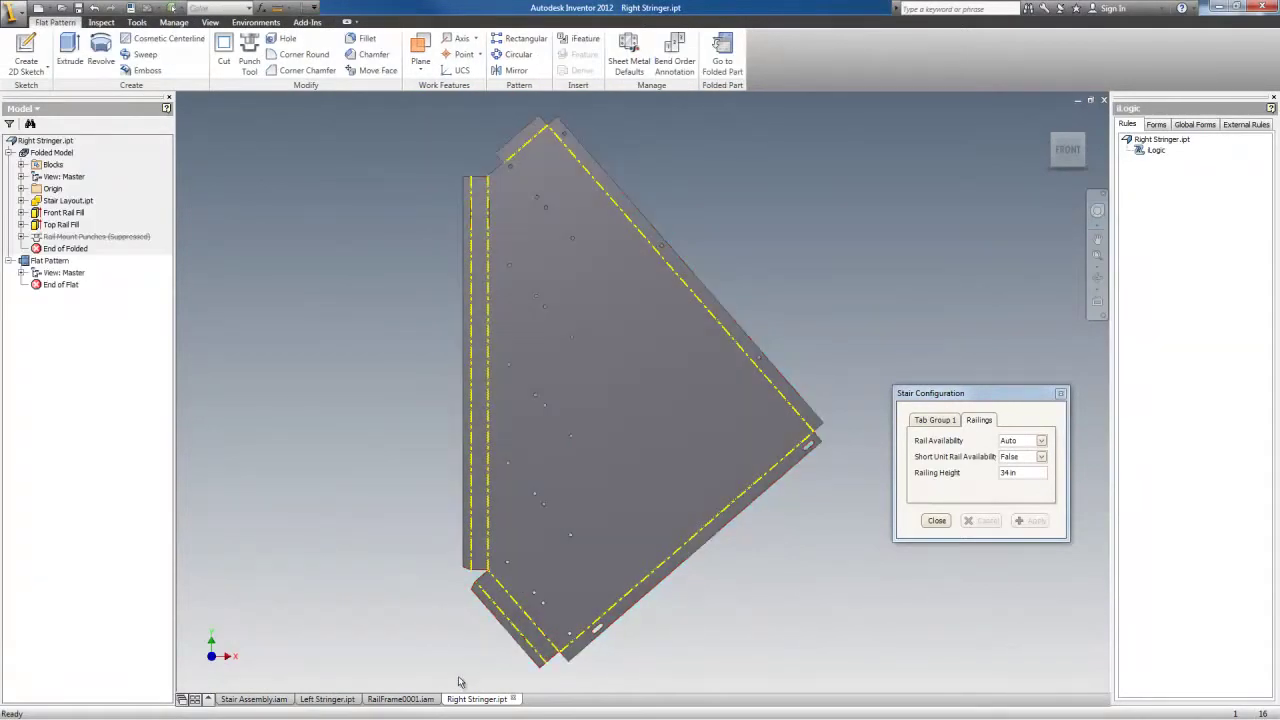
Step: Display the left stringer's flat pattern and examine its rail post cutouts and mounting holes
left_click(327, 699)
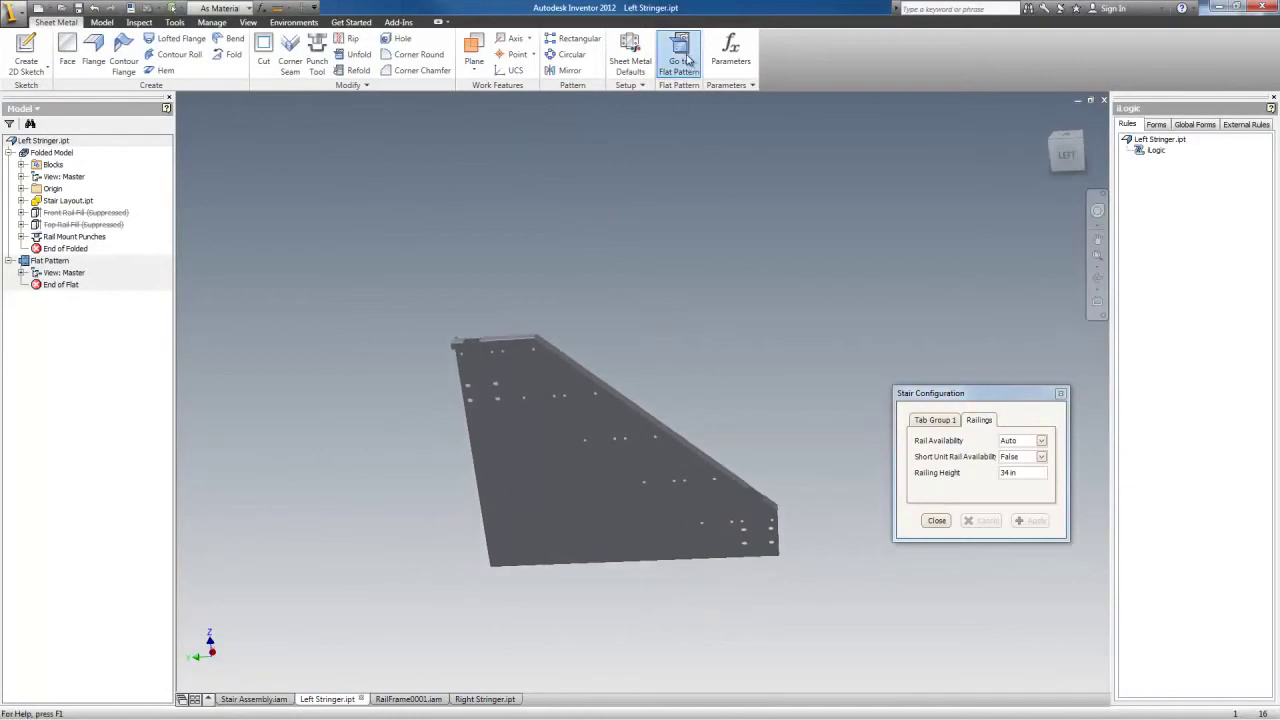
left_click(679, 55)
scroll(614, 250, "down", 3)
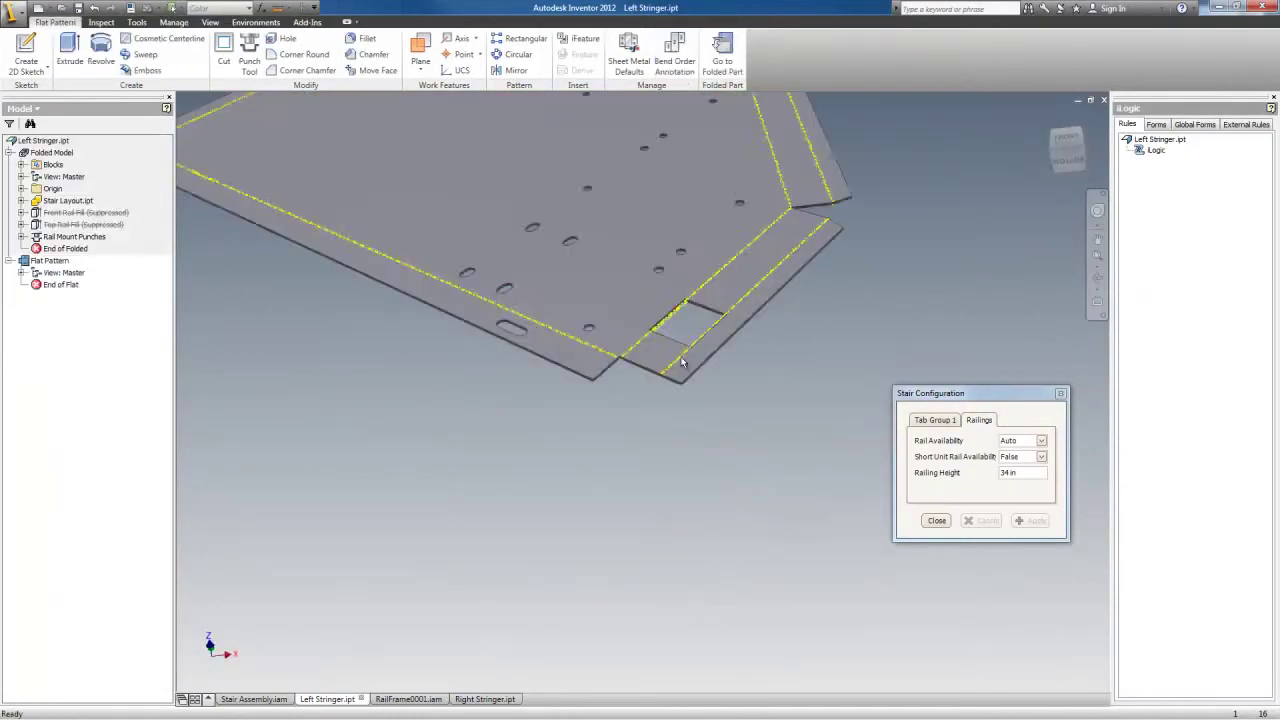
scroll(694, 338, "down", 2)
scroll(694, 338, "up", 3)
middle_click_drag(694, 338, 729, 463, "shift")
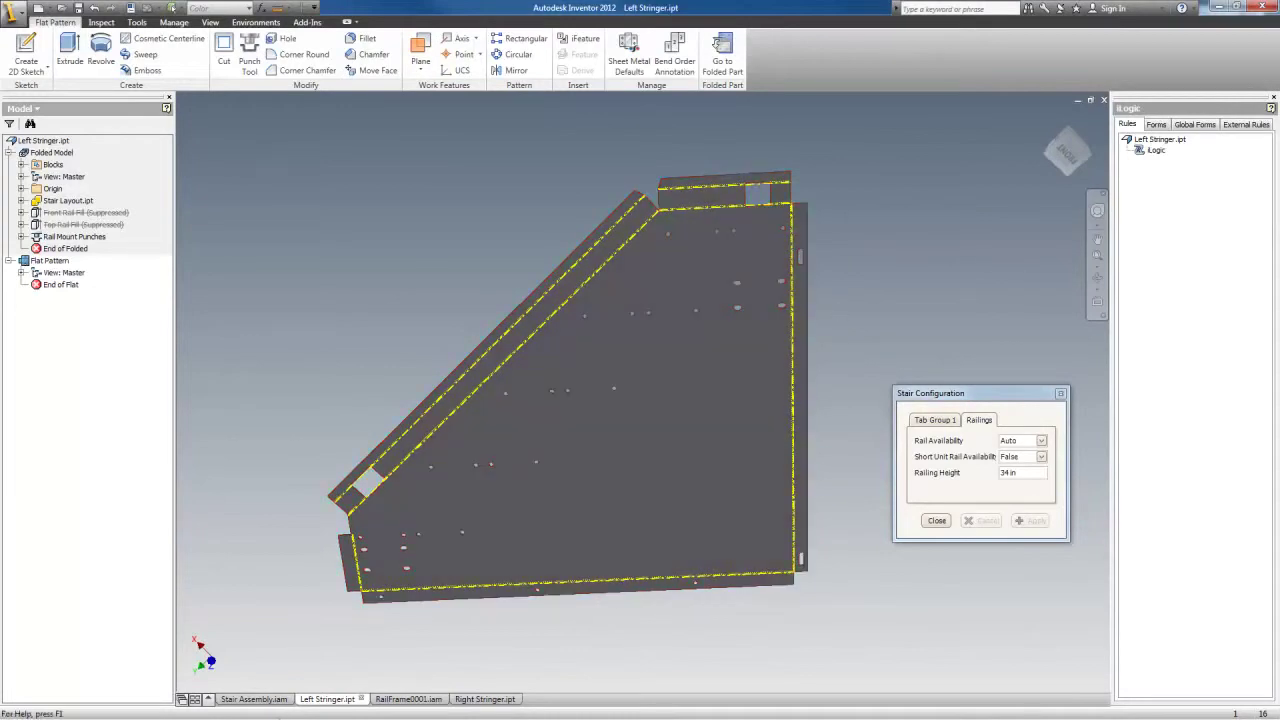
Step: Return to the stair assembly, clear the right stringer selection and view the whole stair in the home orientation
left_click(254, 699)
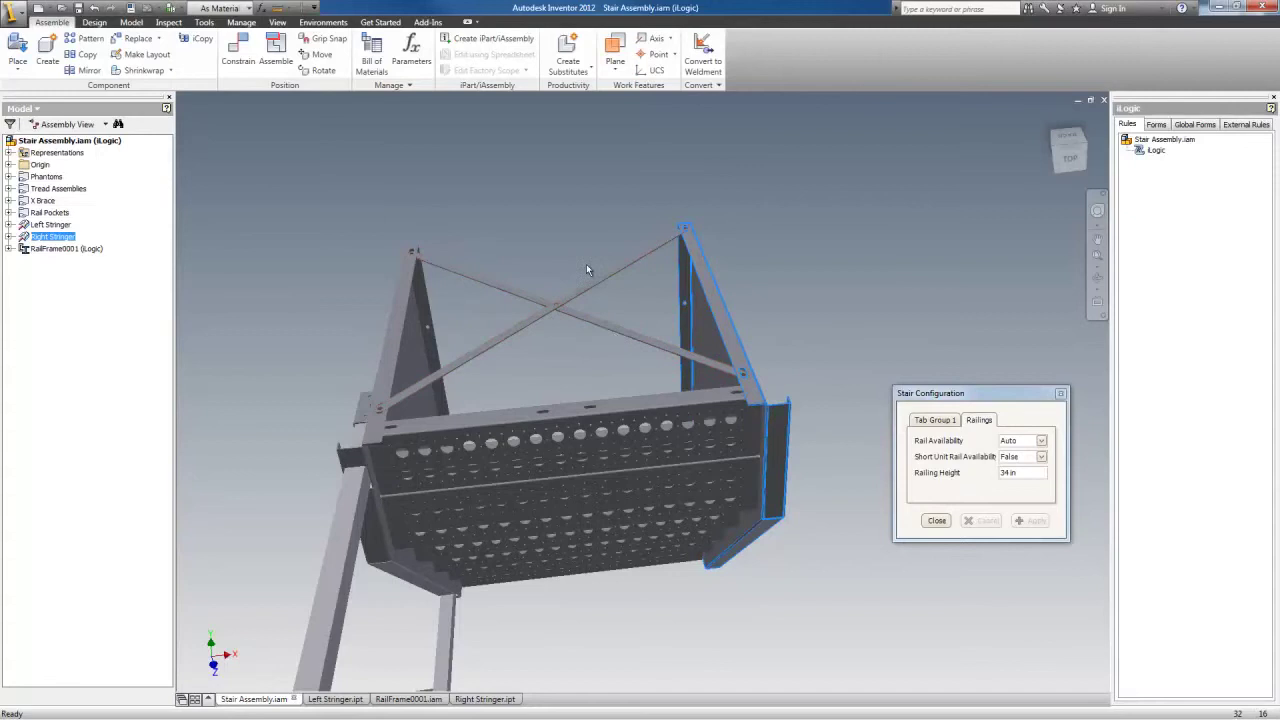
left_click(560, 238)
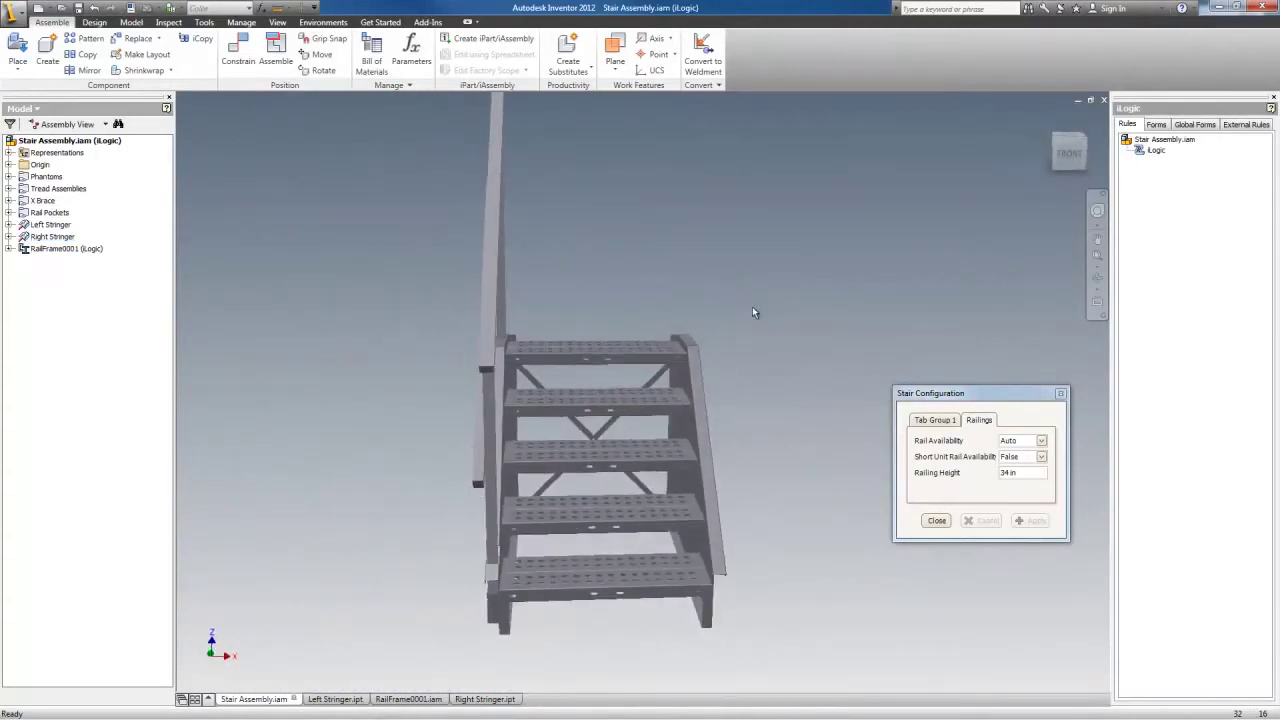
key("F6")
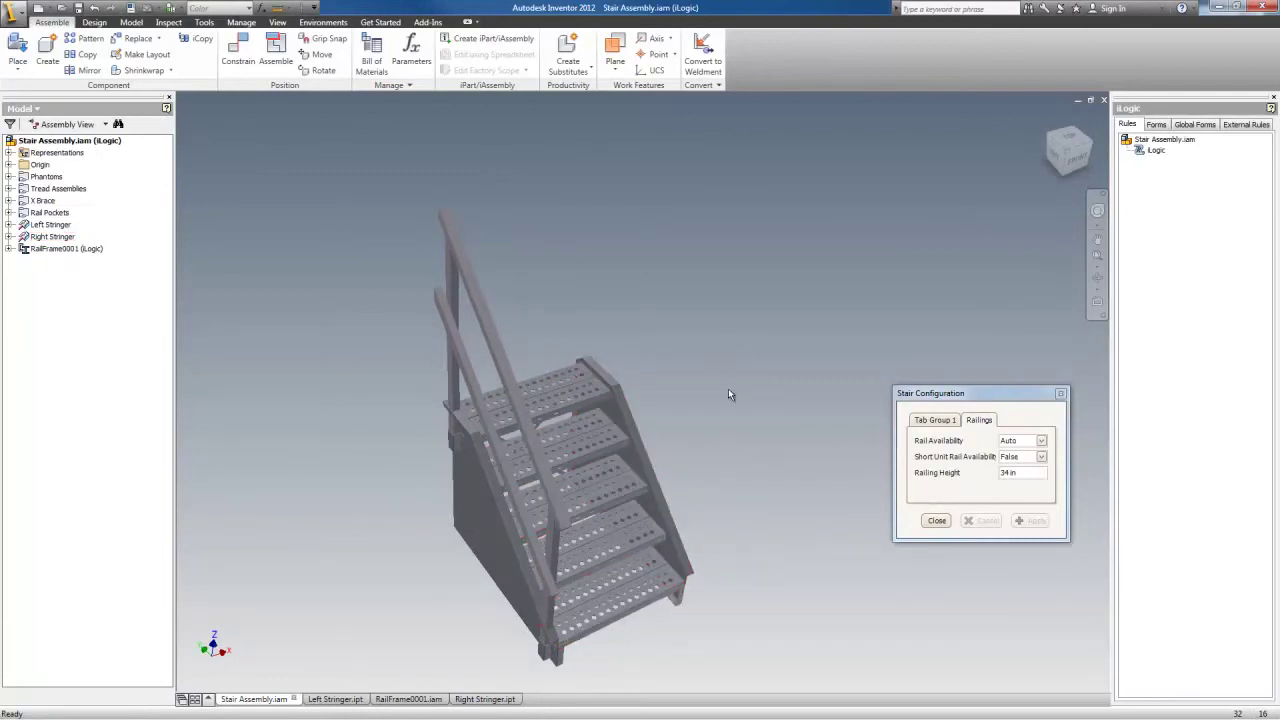
Step: Review the component placement options, including Place iLogic Component, without placing anything, and restore the stair's home view
left_click(22, 70)
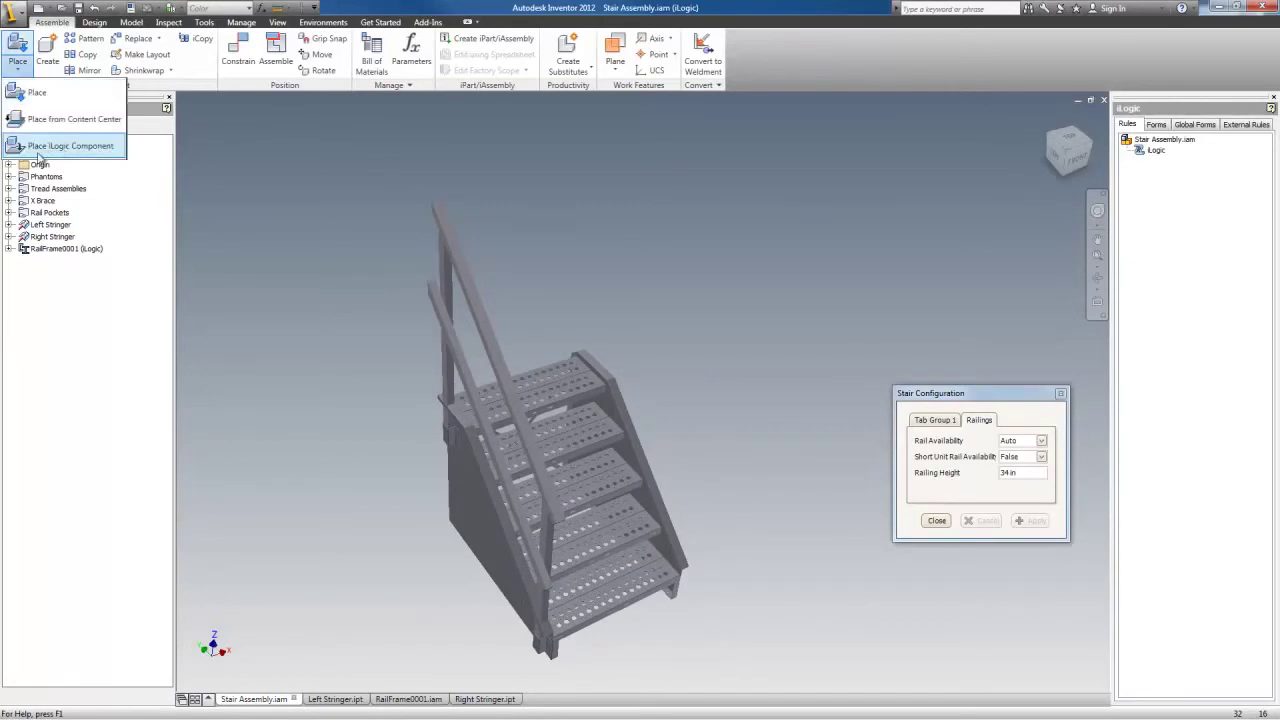
left_click(693, 262)
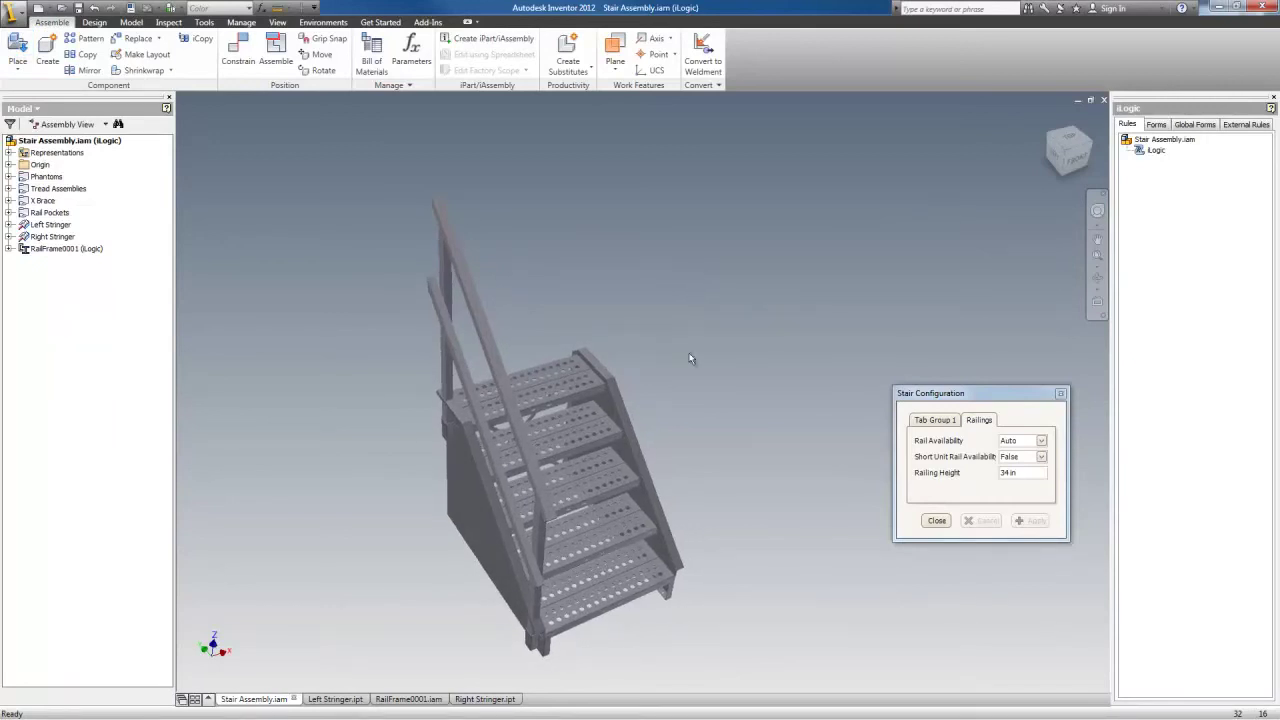
key("F6")
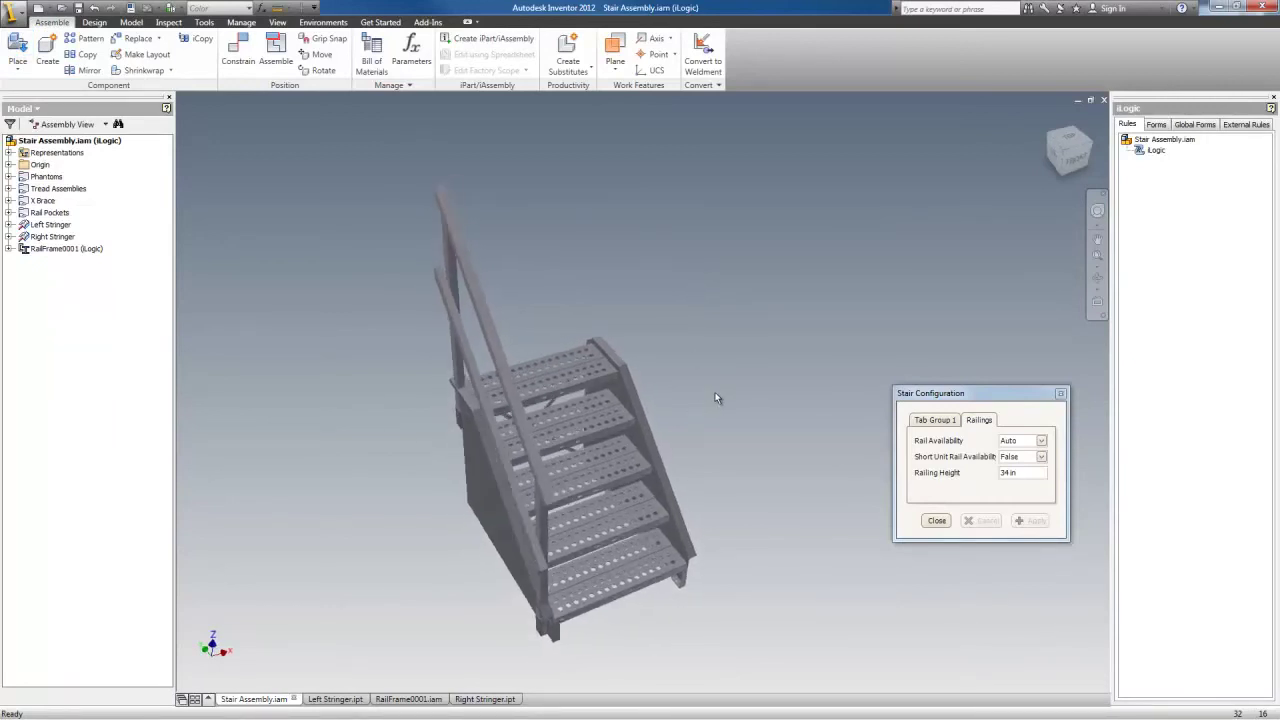